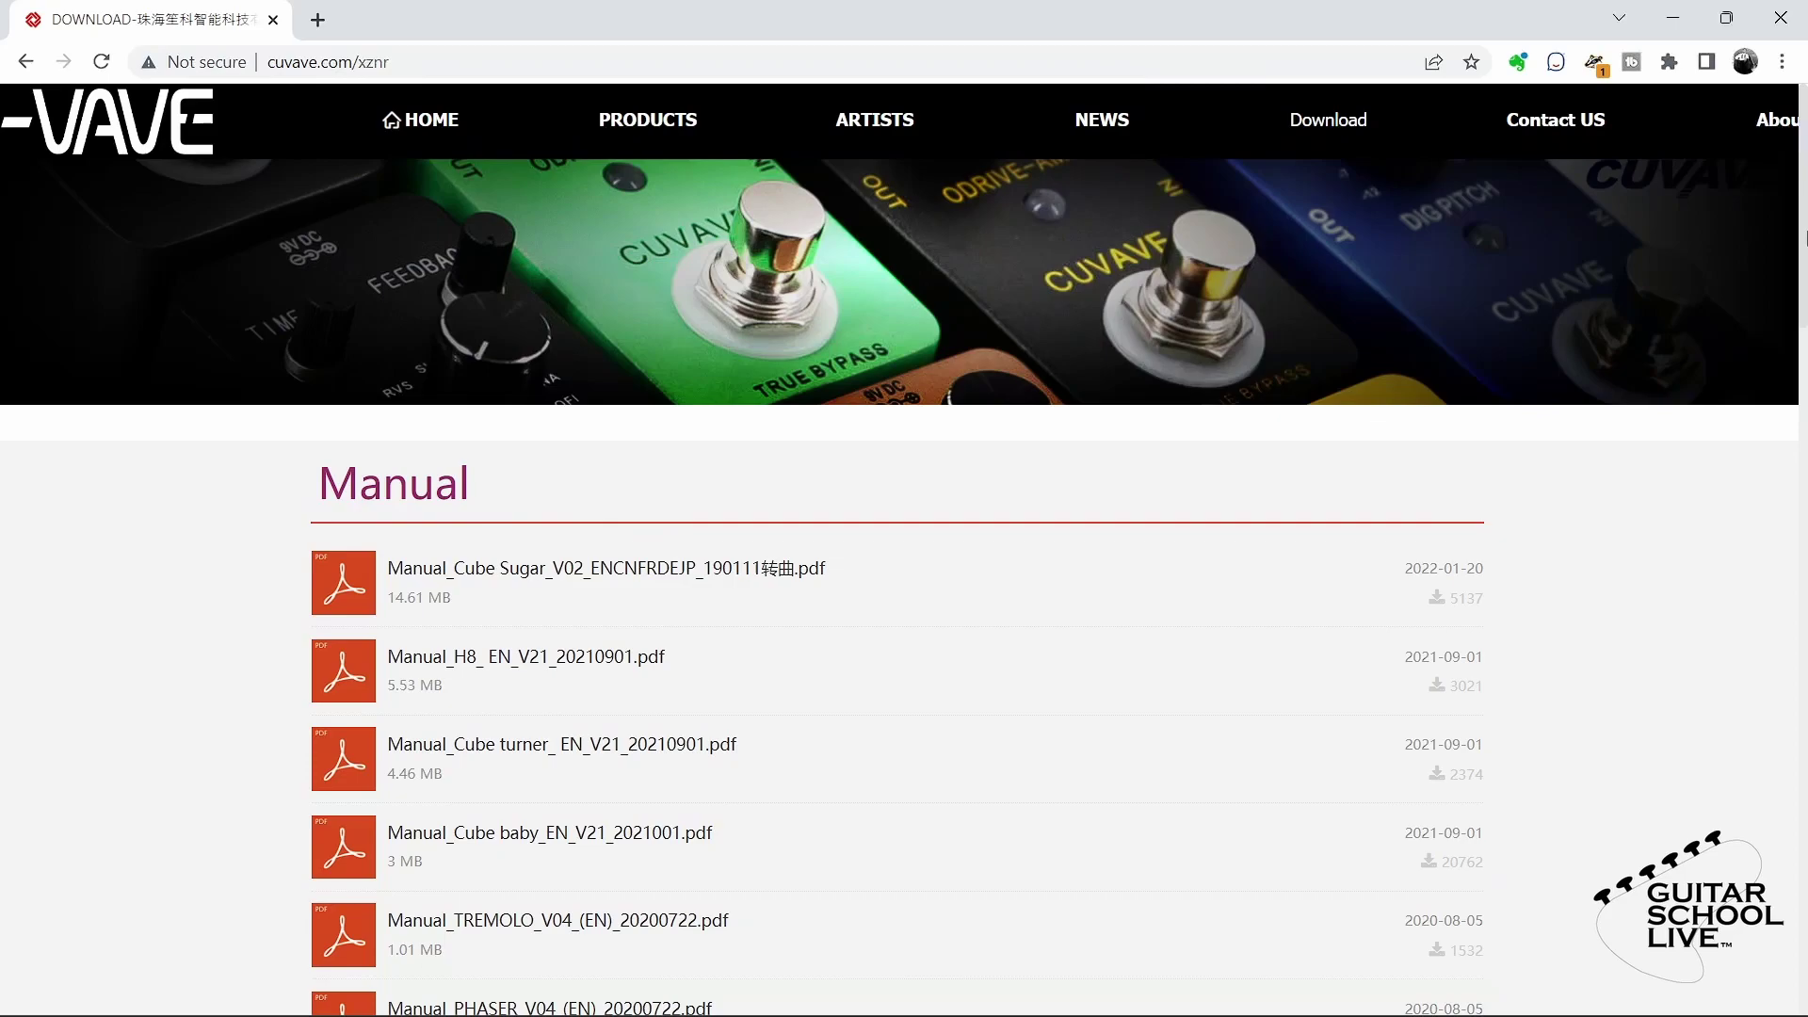
# - Download CubeSuite V2.7.5 for Windows OS.zip from the Software section, entering the verification code
pyautogui.scroll(-14, 765, 548)
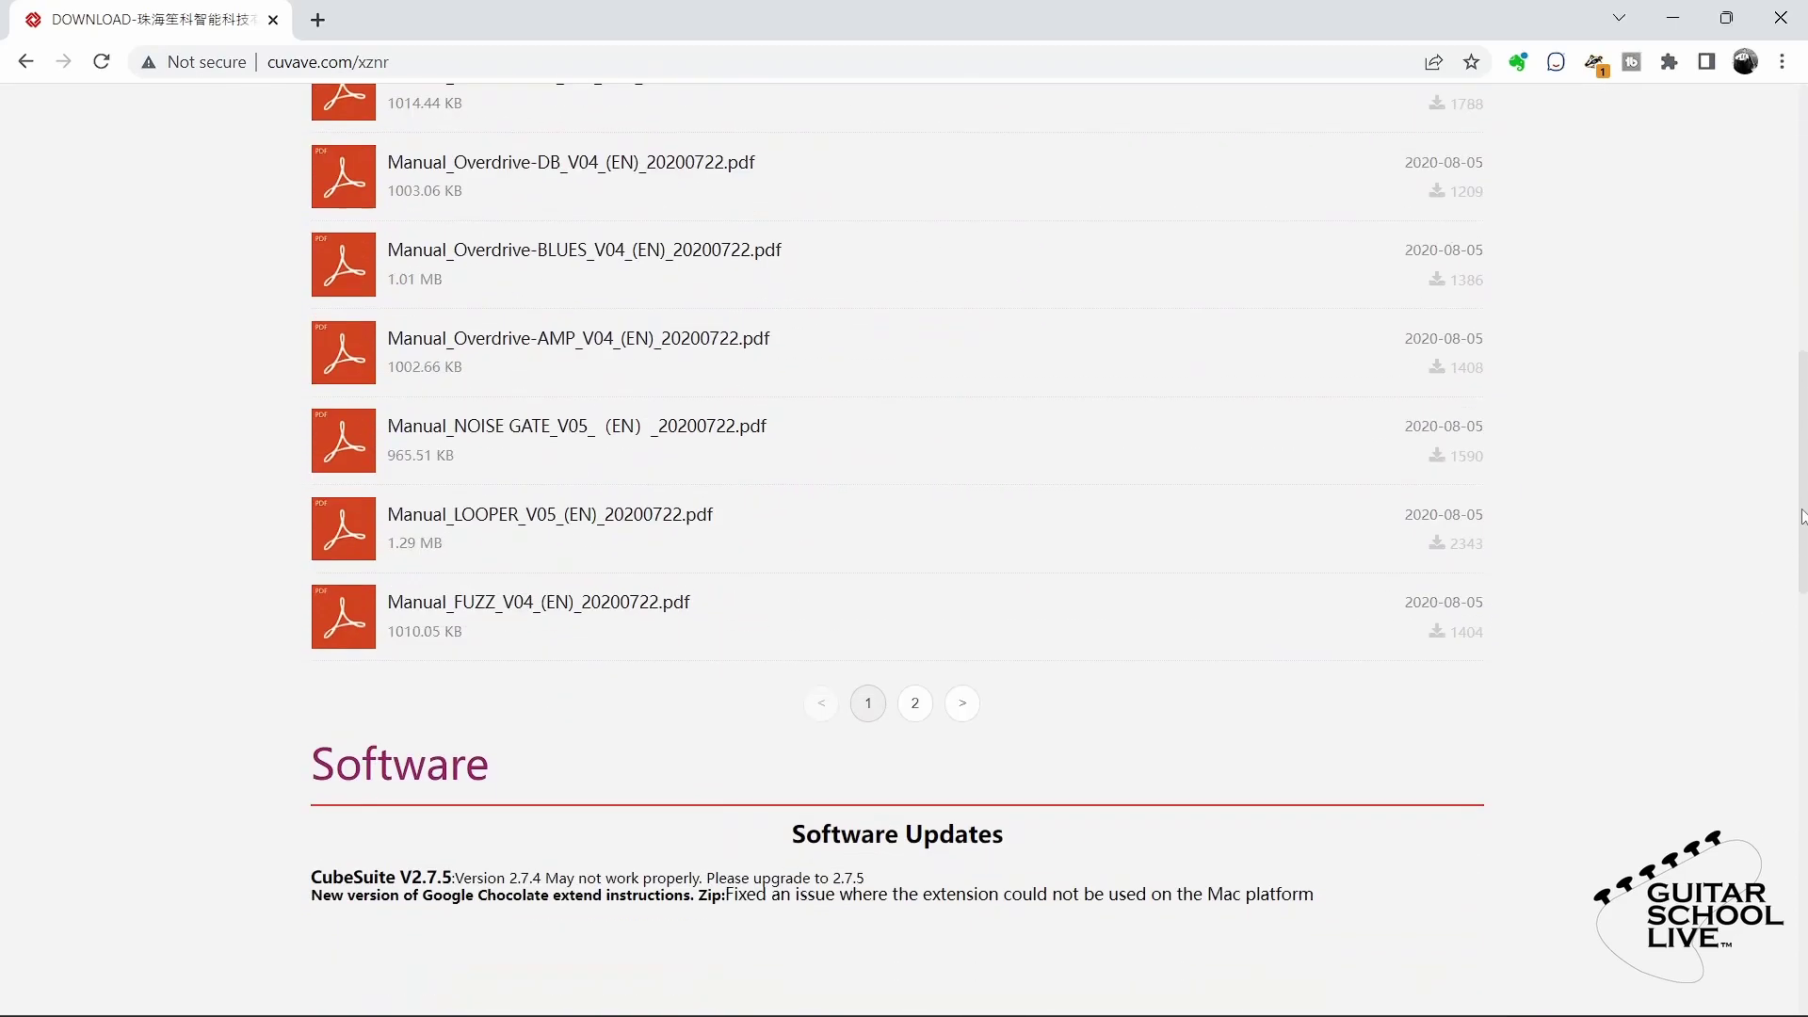
pyautogui.scroll(-3, 764, 548)
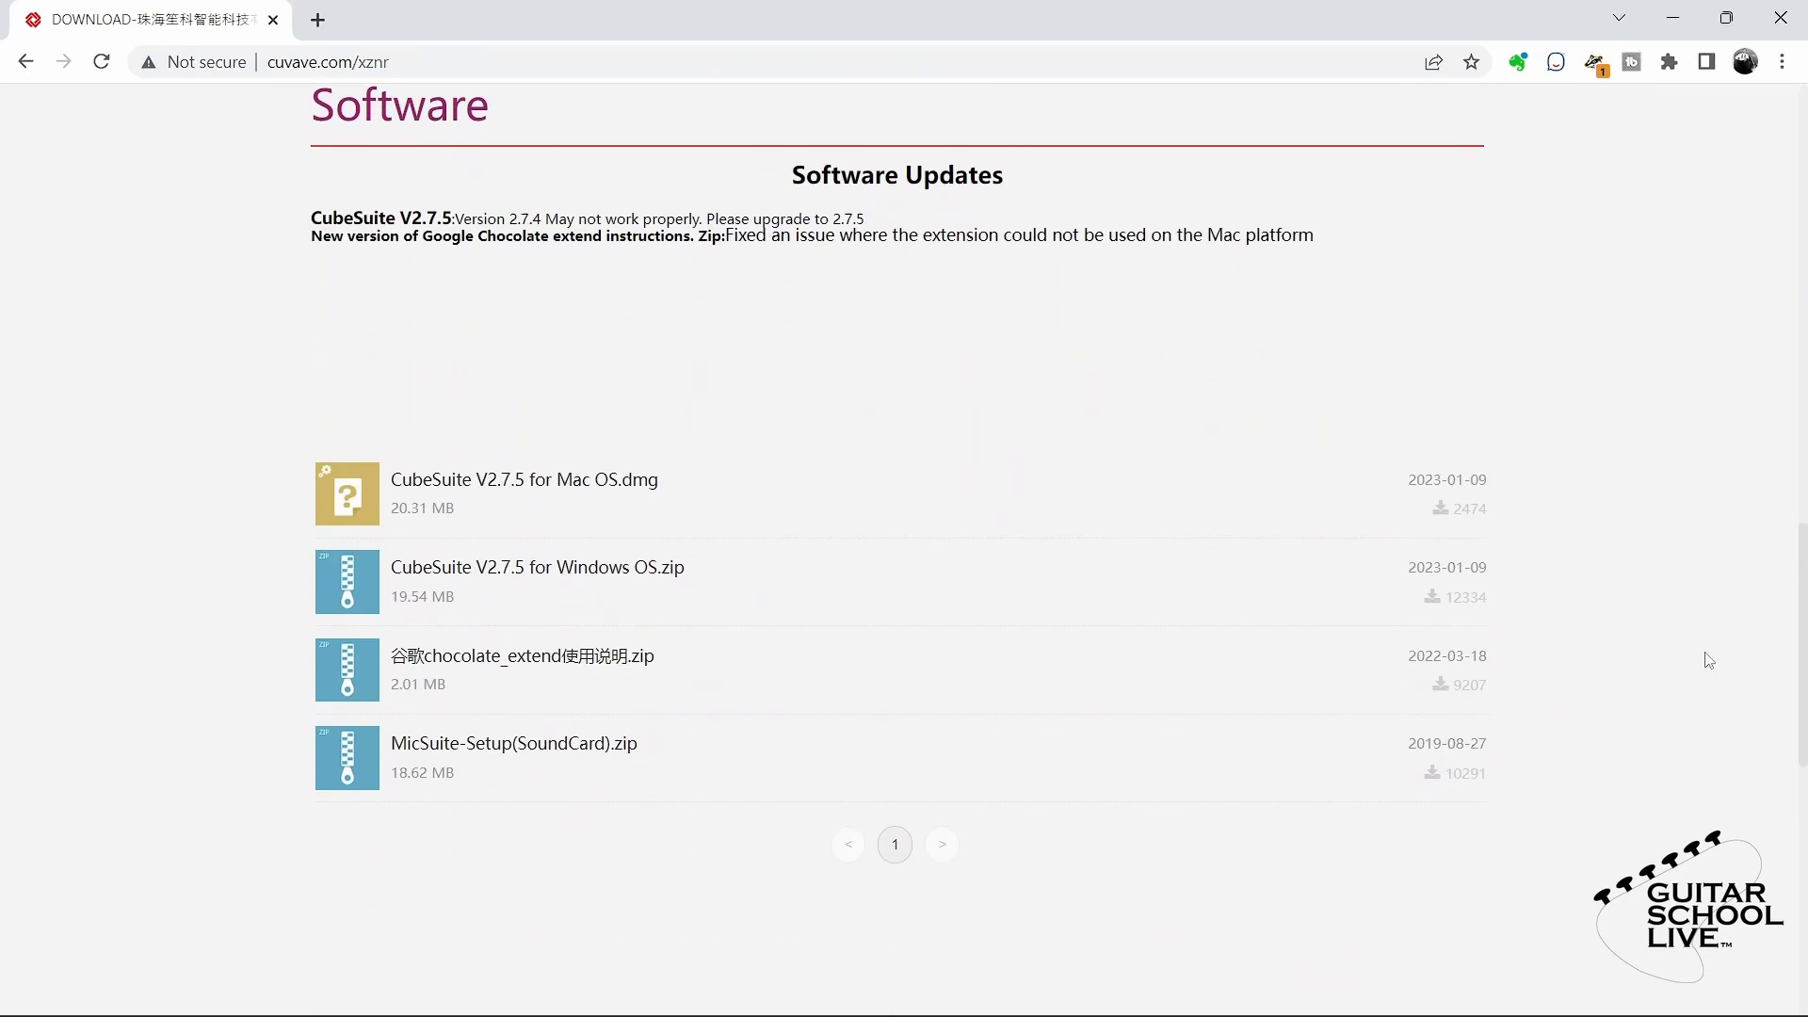
pyautogui.click(553, 588)
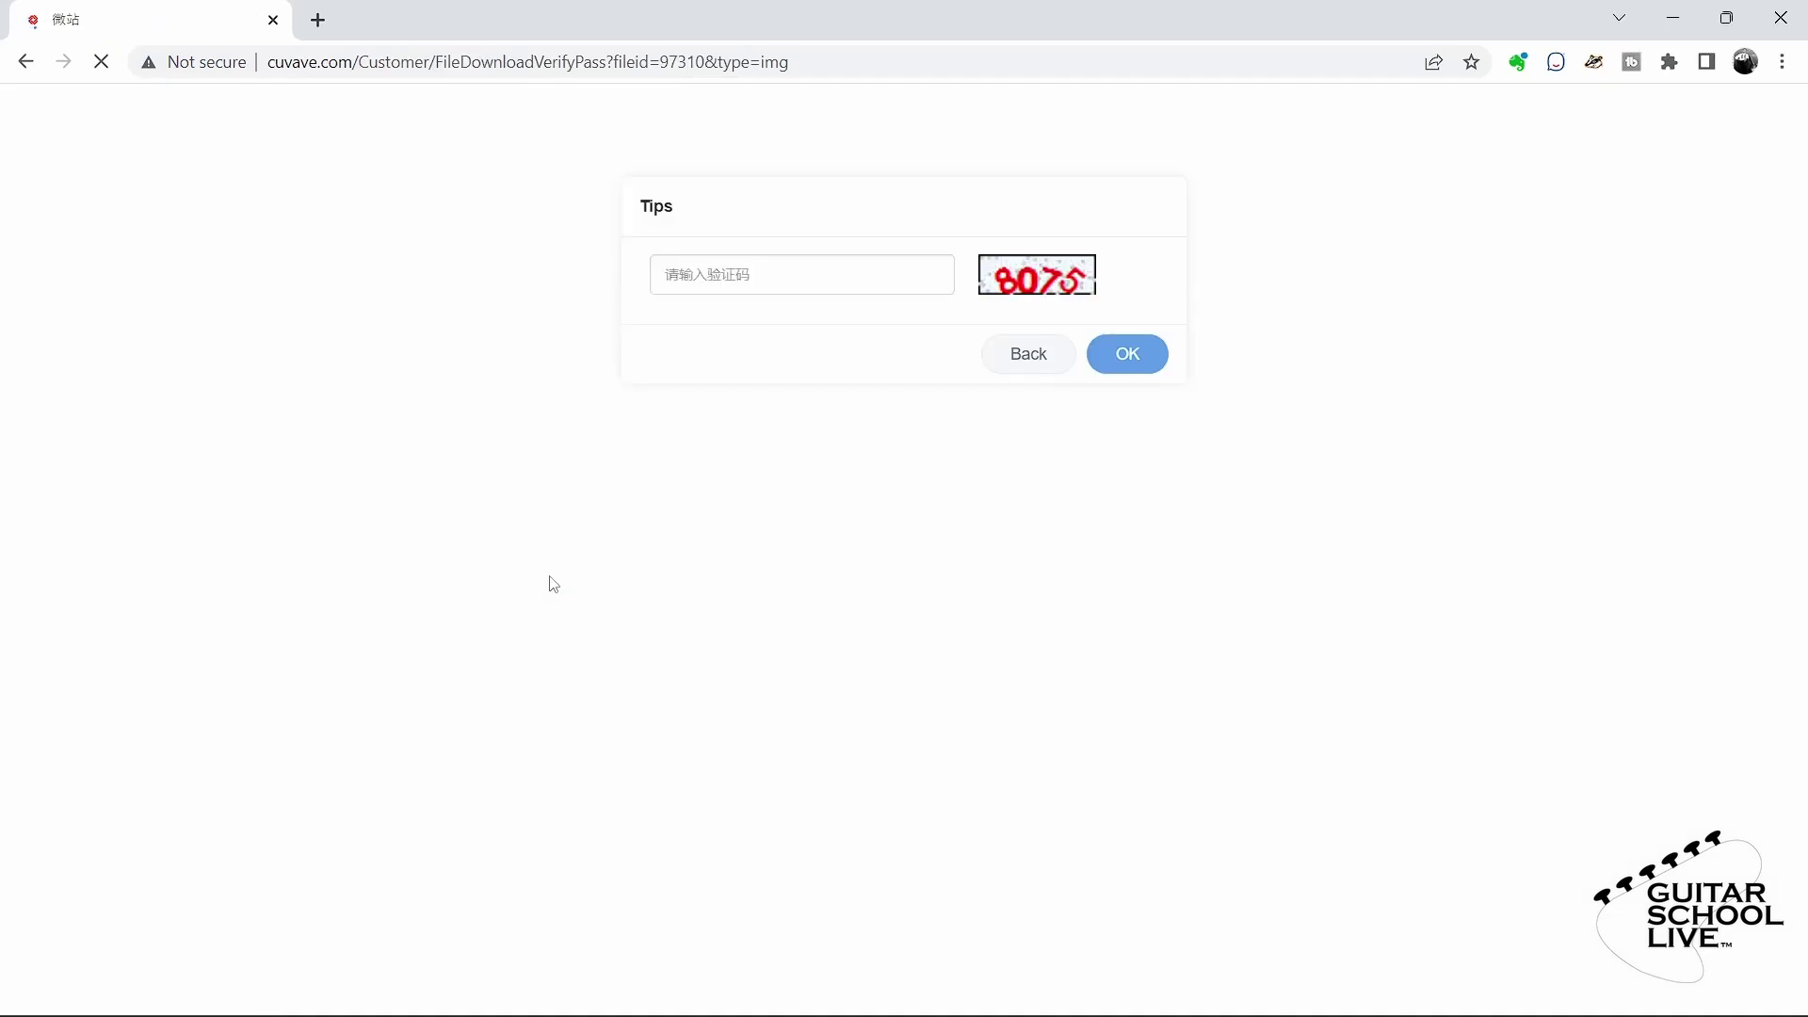
pyautogui.click(771, 283)
pyautogui.write('807')
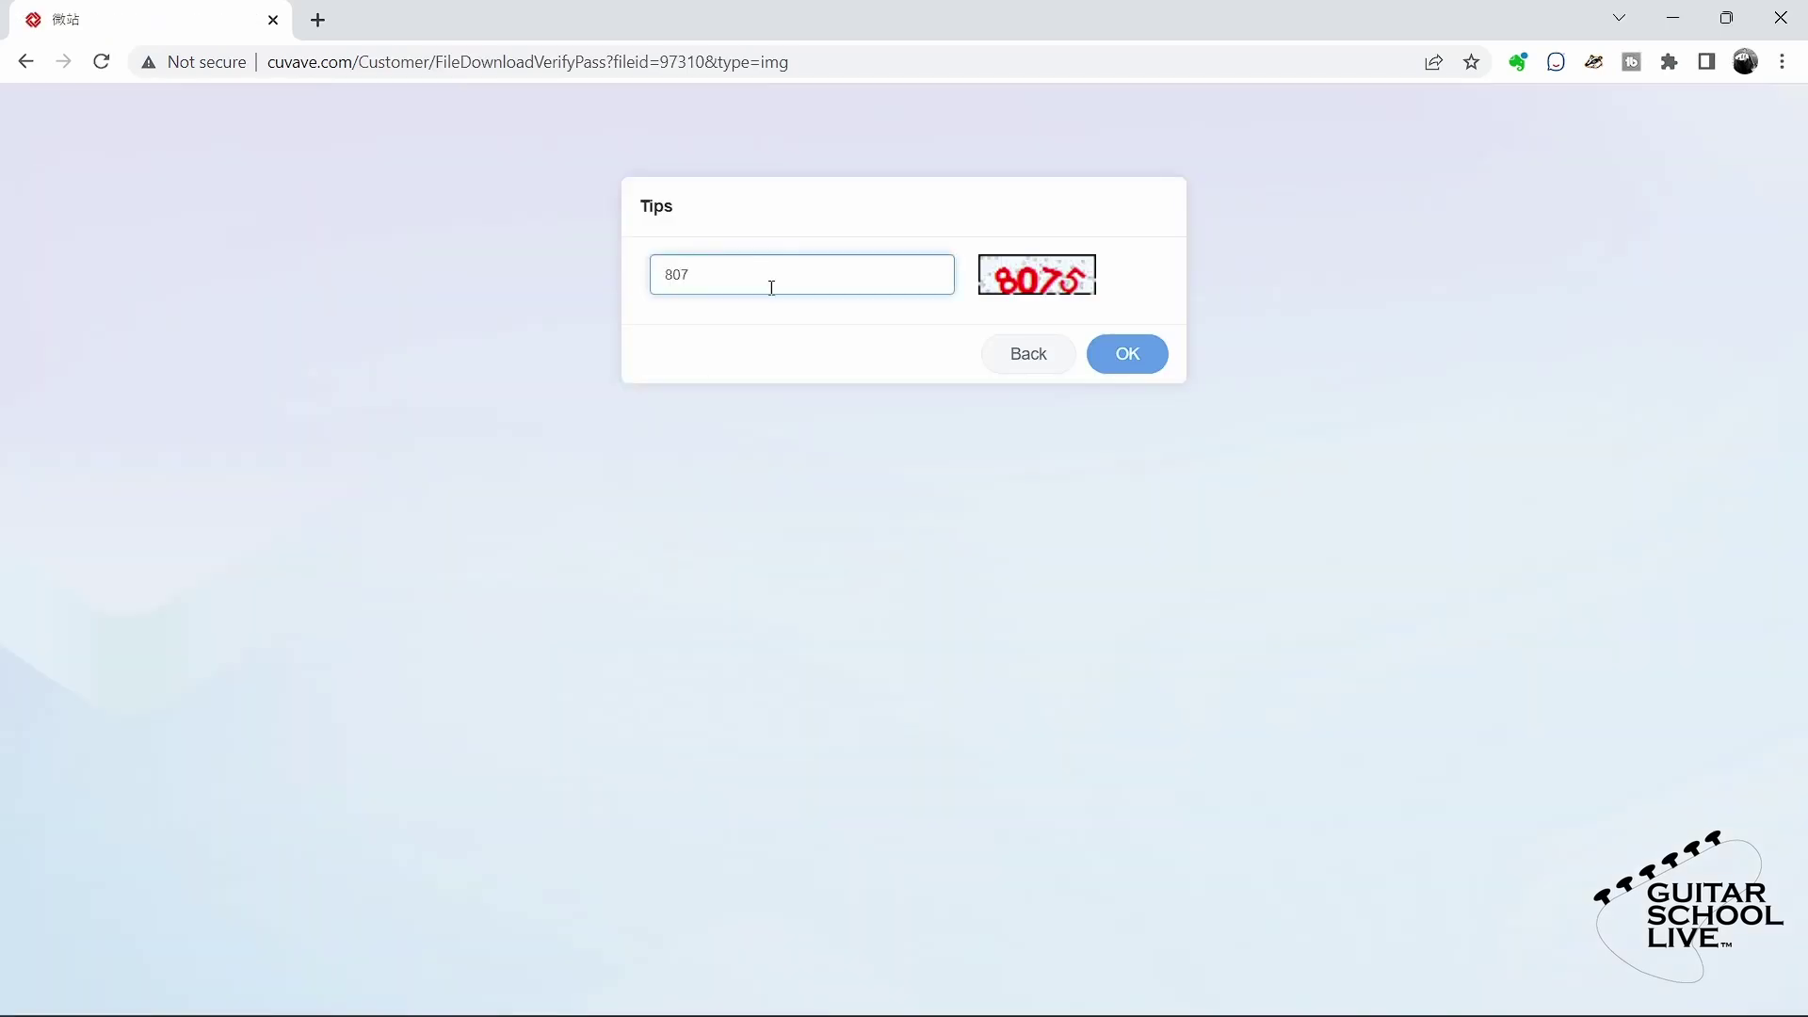
pyautogui.write('5')
pyautogui.click(1140, 358)
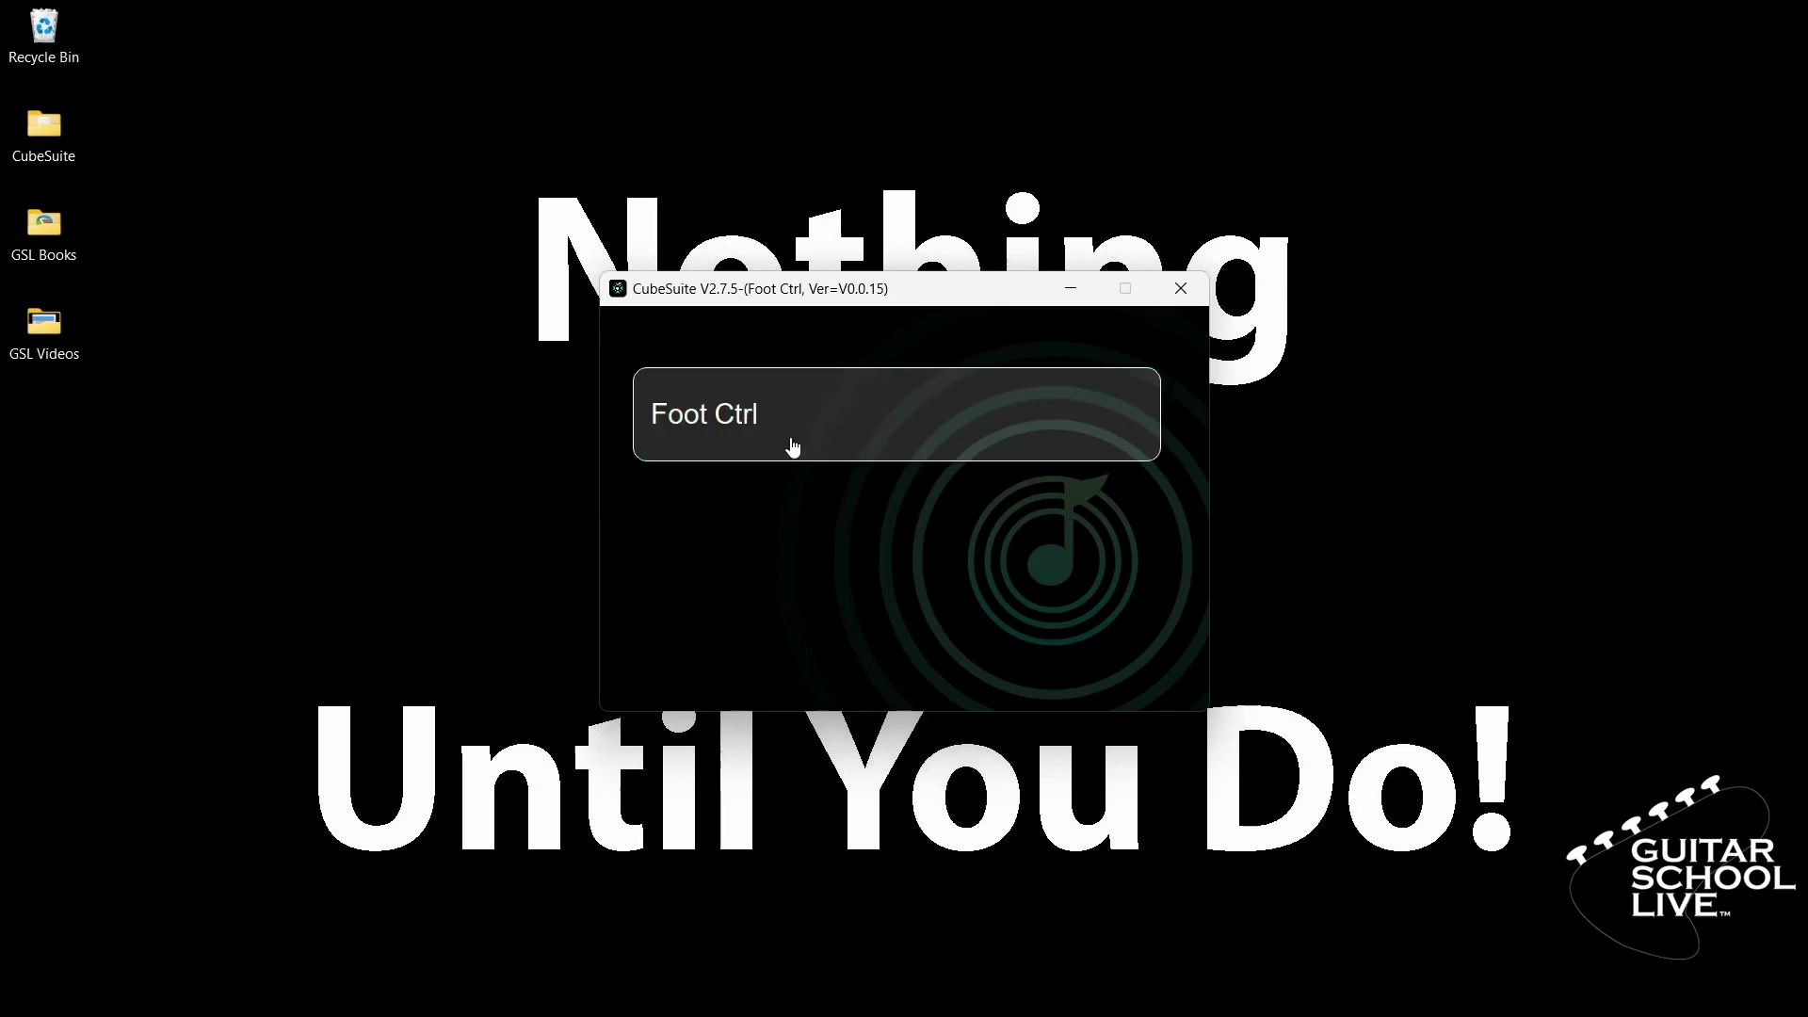
# - Open Foot Ctrl and change the pedal mode from Program change A to Advanced custom mode
pyautogui.click(721, 406)
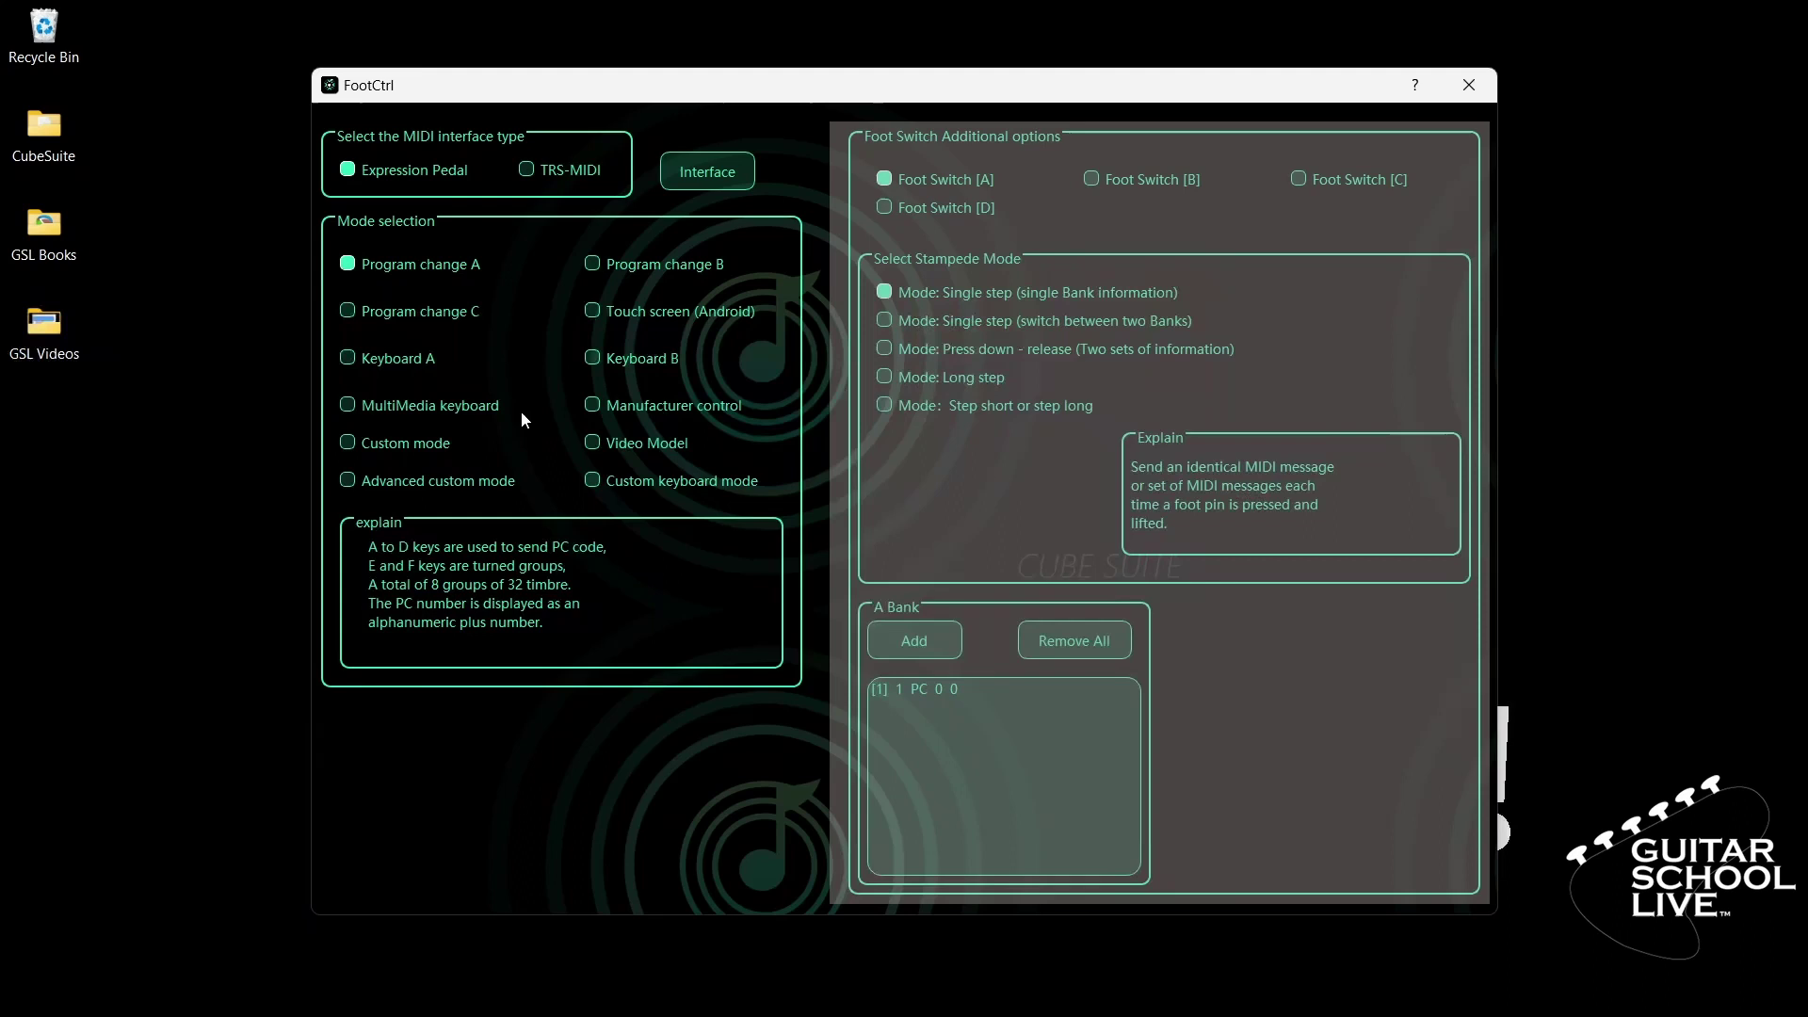
pyautogui.click(351, 481)
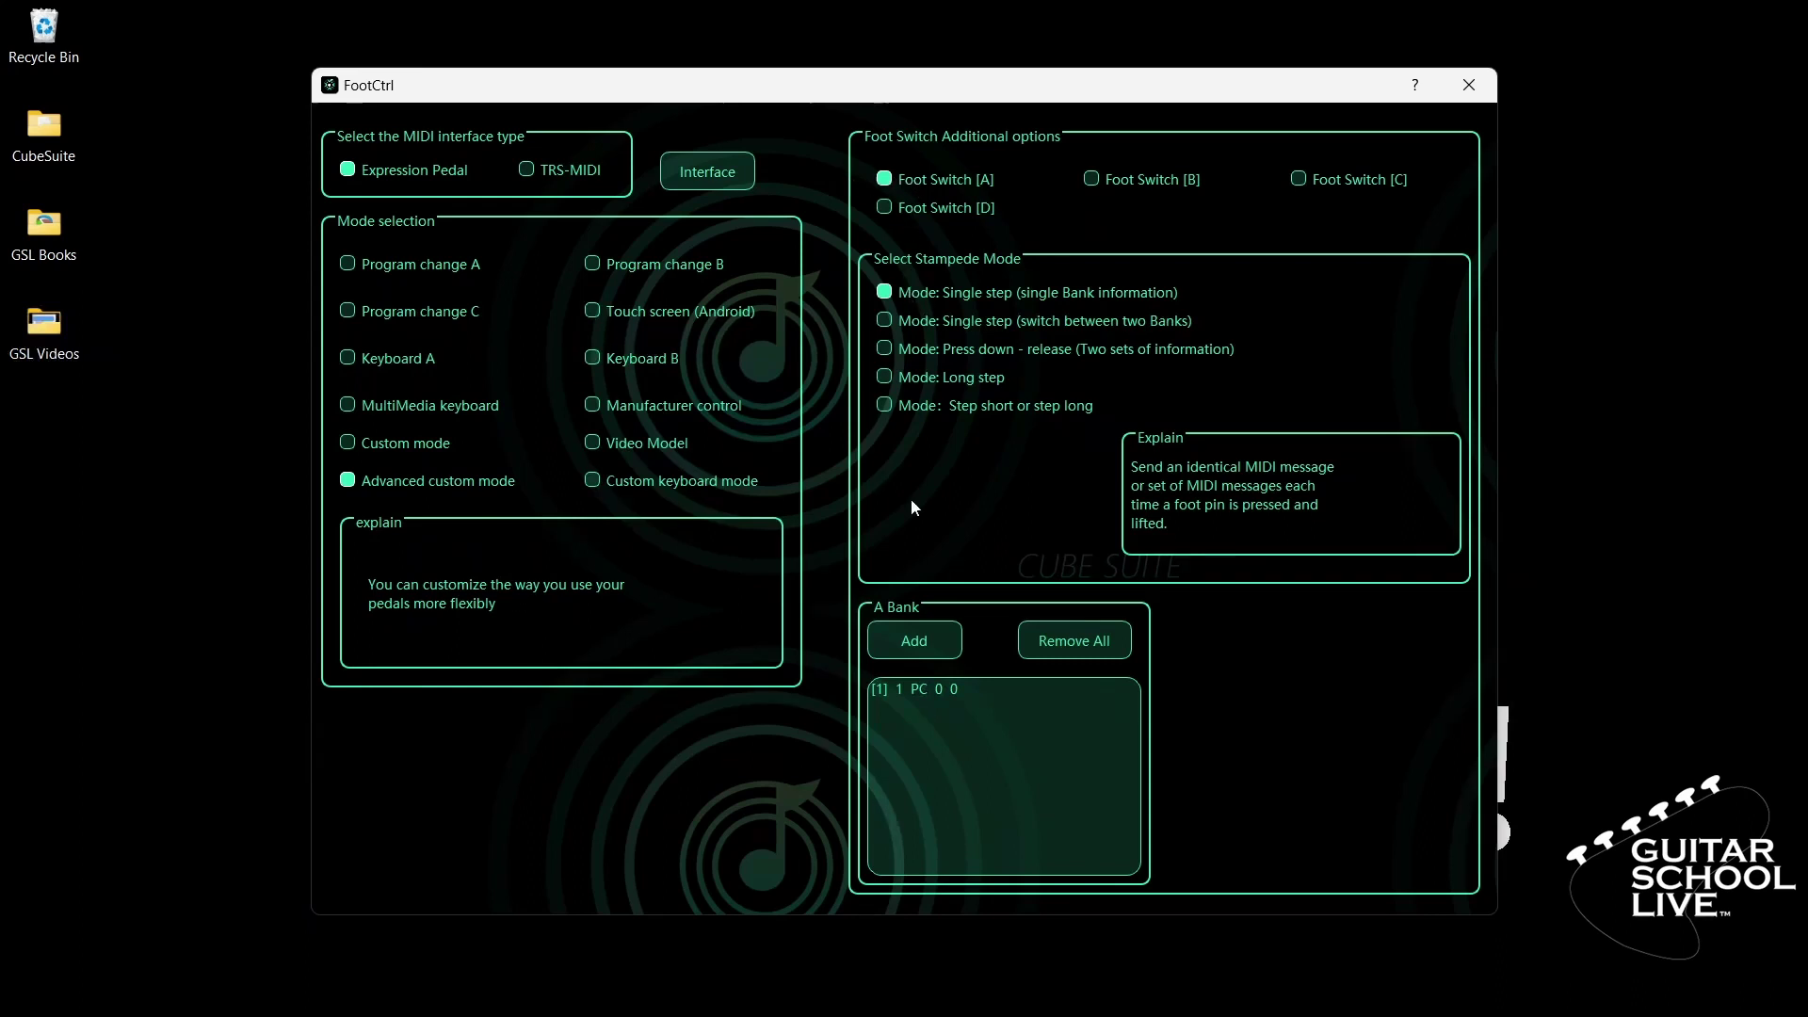
# - Change Foot Switch A's first bank entry from PC 0 0 to CC 69 0
pyautogui.click(913, 690)
pyautogui.doubleClick(913, 690)
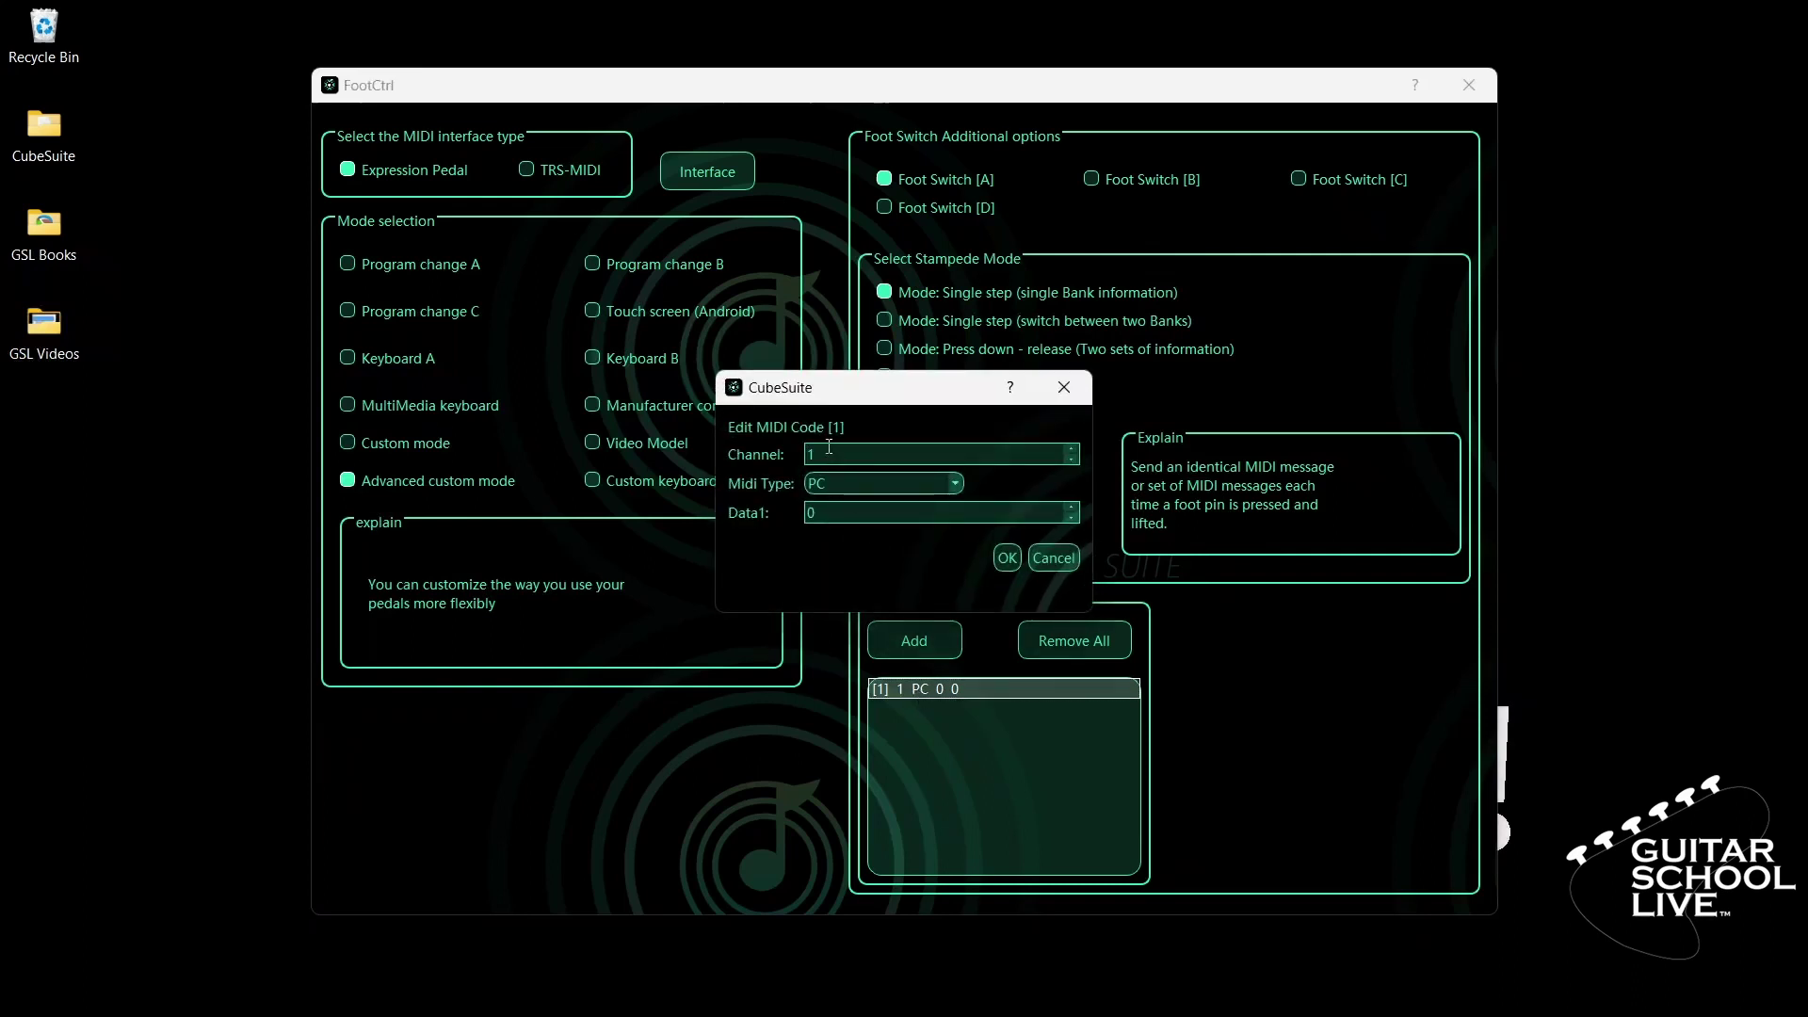
pyautogui.click(918, 481)
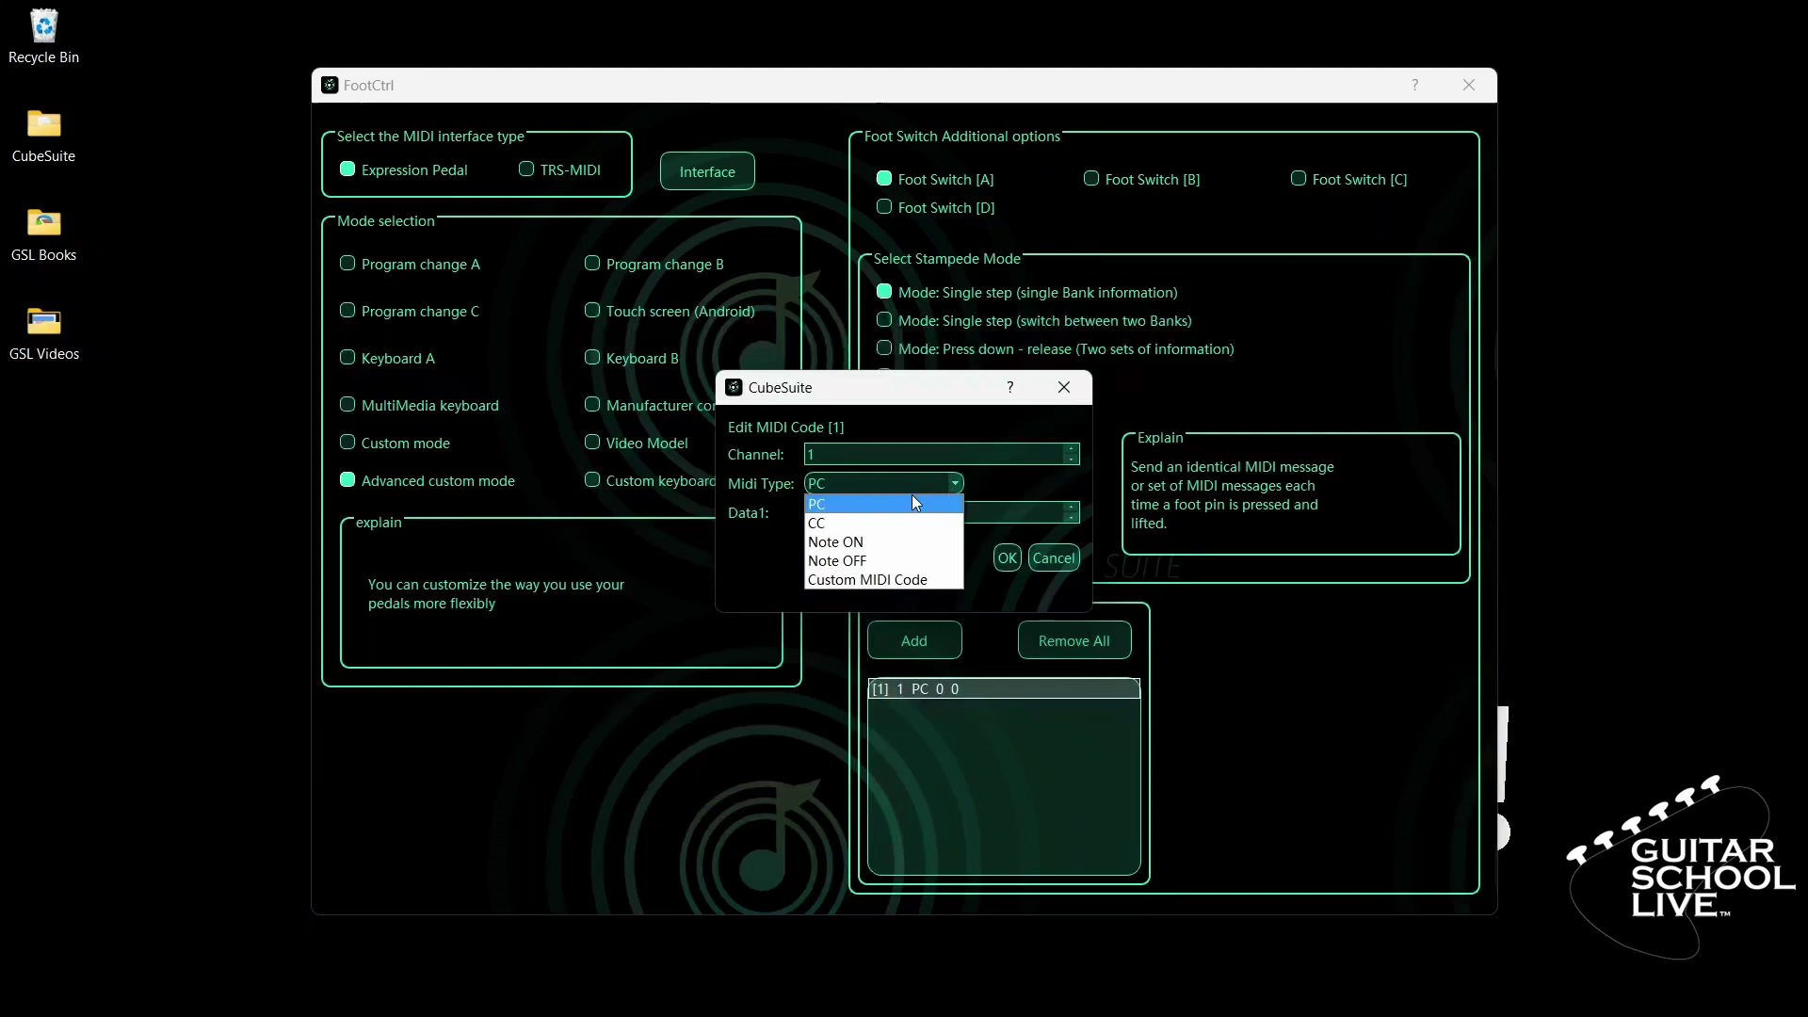
pyautogui.click(863, 518)
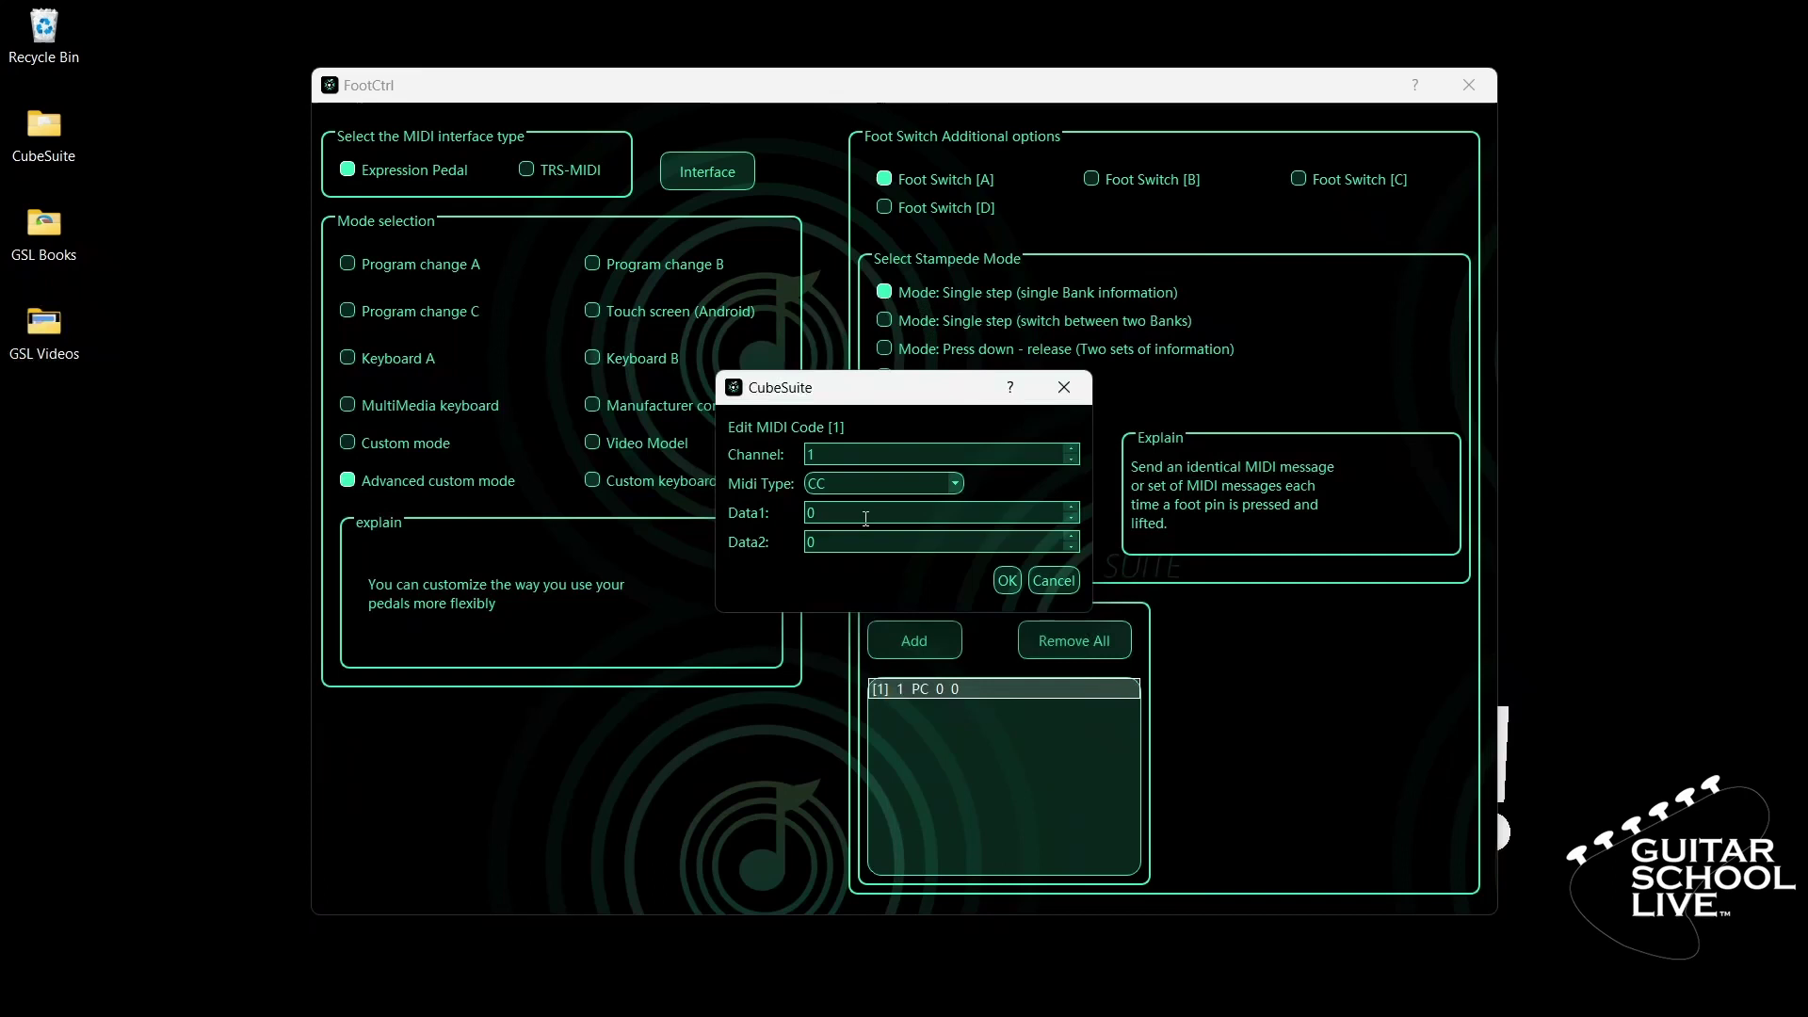
pyautogui.doubleClick(862, 515)
pyautogui.write('69')
pyautogui.click(829, 544)
pyautogui.moveTo(829, 544); pyautogui.dragTo(796, 547)
pyautogui.write('0')
pyautogui.click(1007, 581)
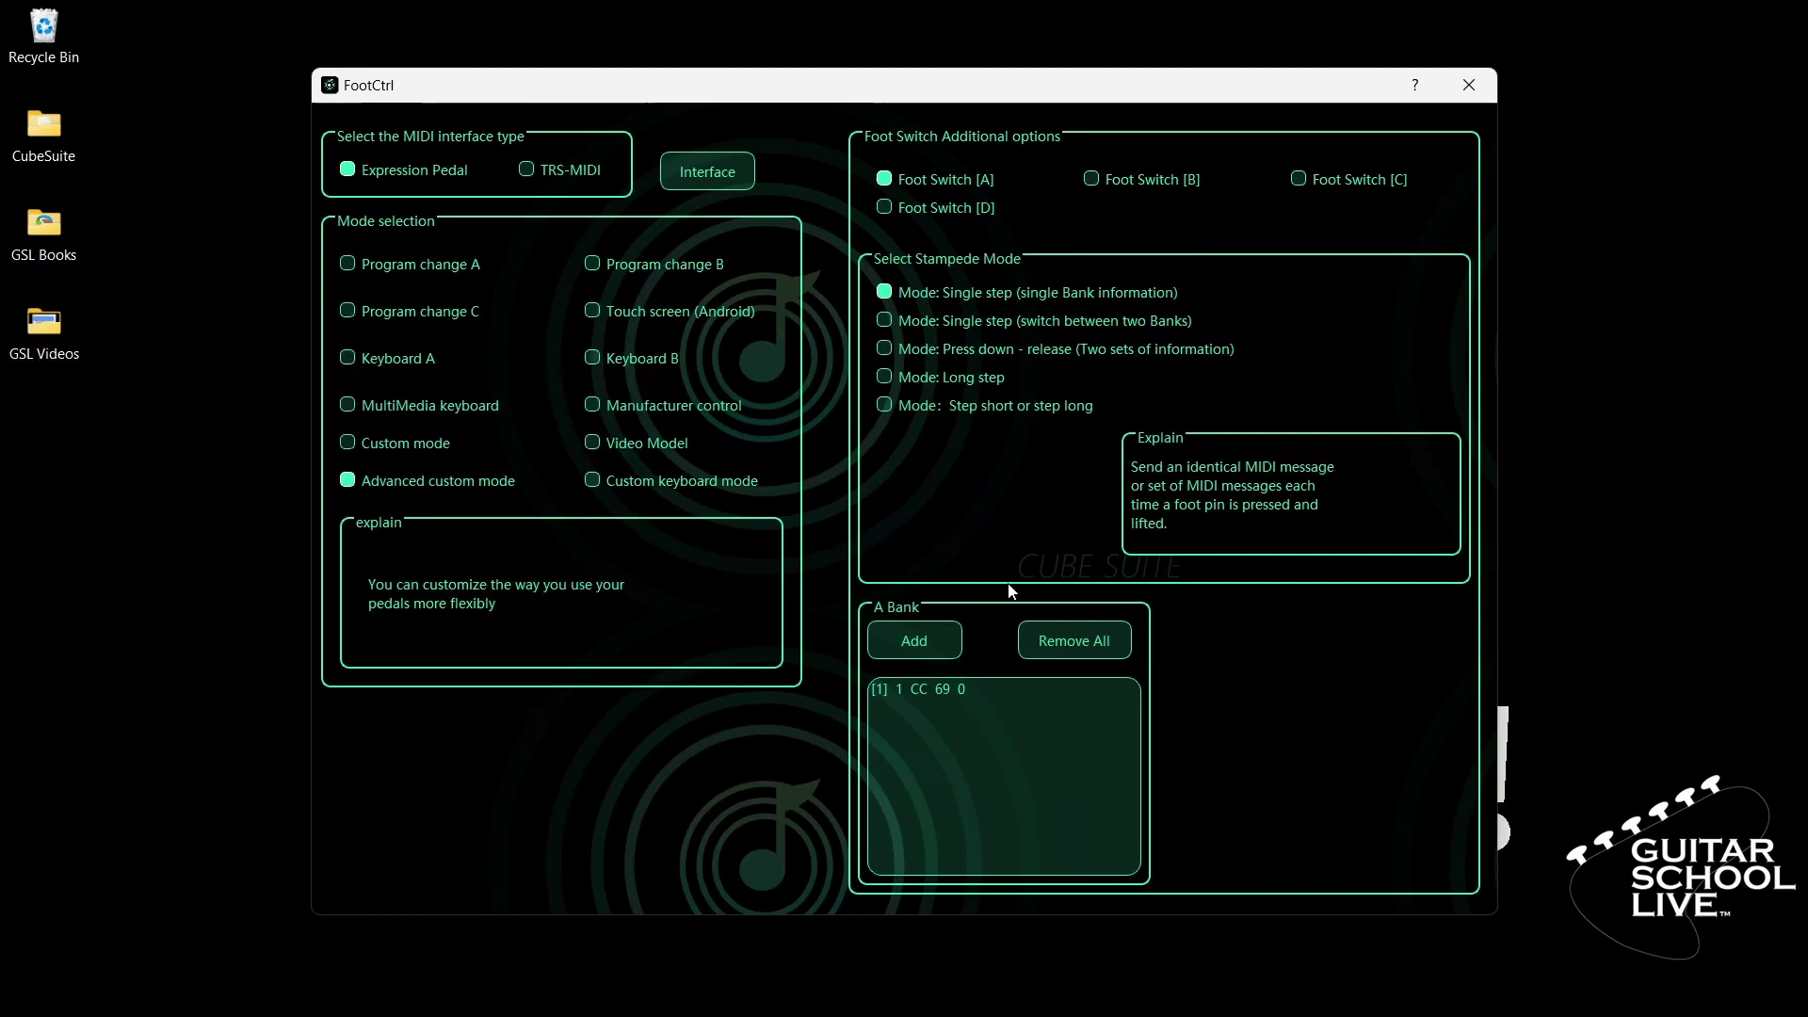
# - Select Foot Switch B and change its first bank entry from PC 0 0 to CC 69 1
pyautogui.click(1110, 182)
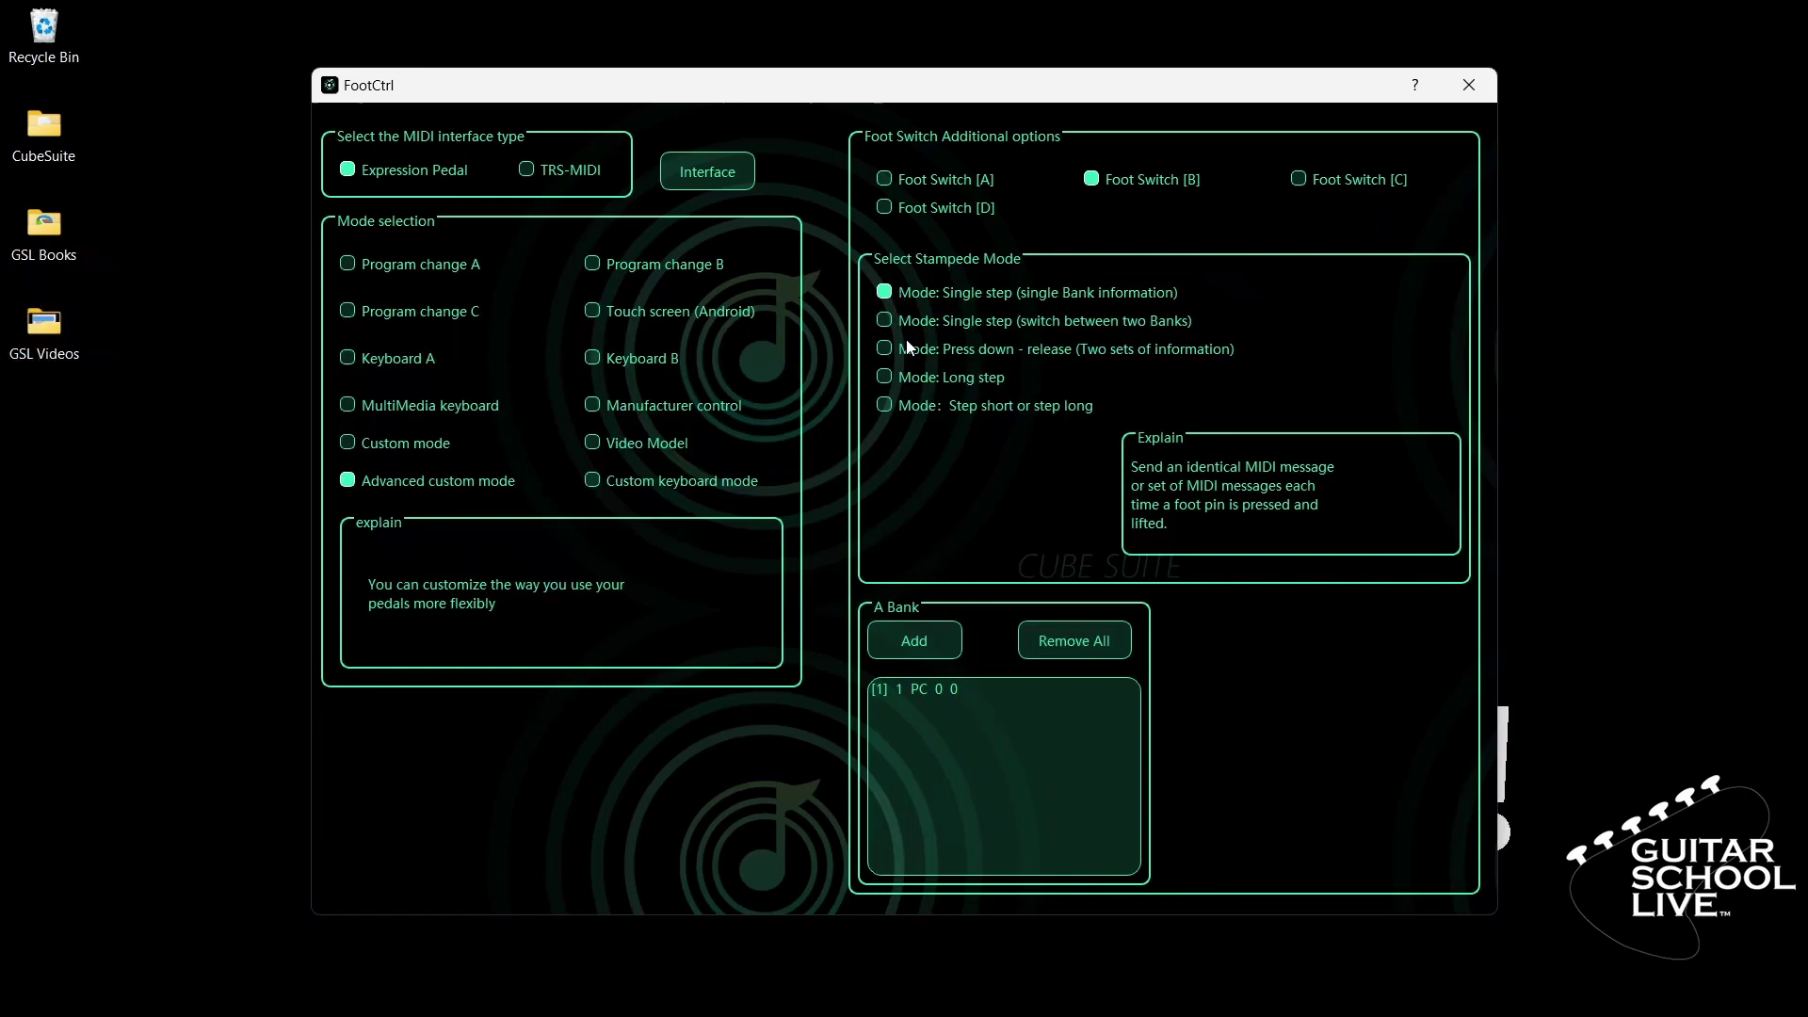
pyautogui.click(947, 699)
pyautogui.doubleClick(947, 688)
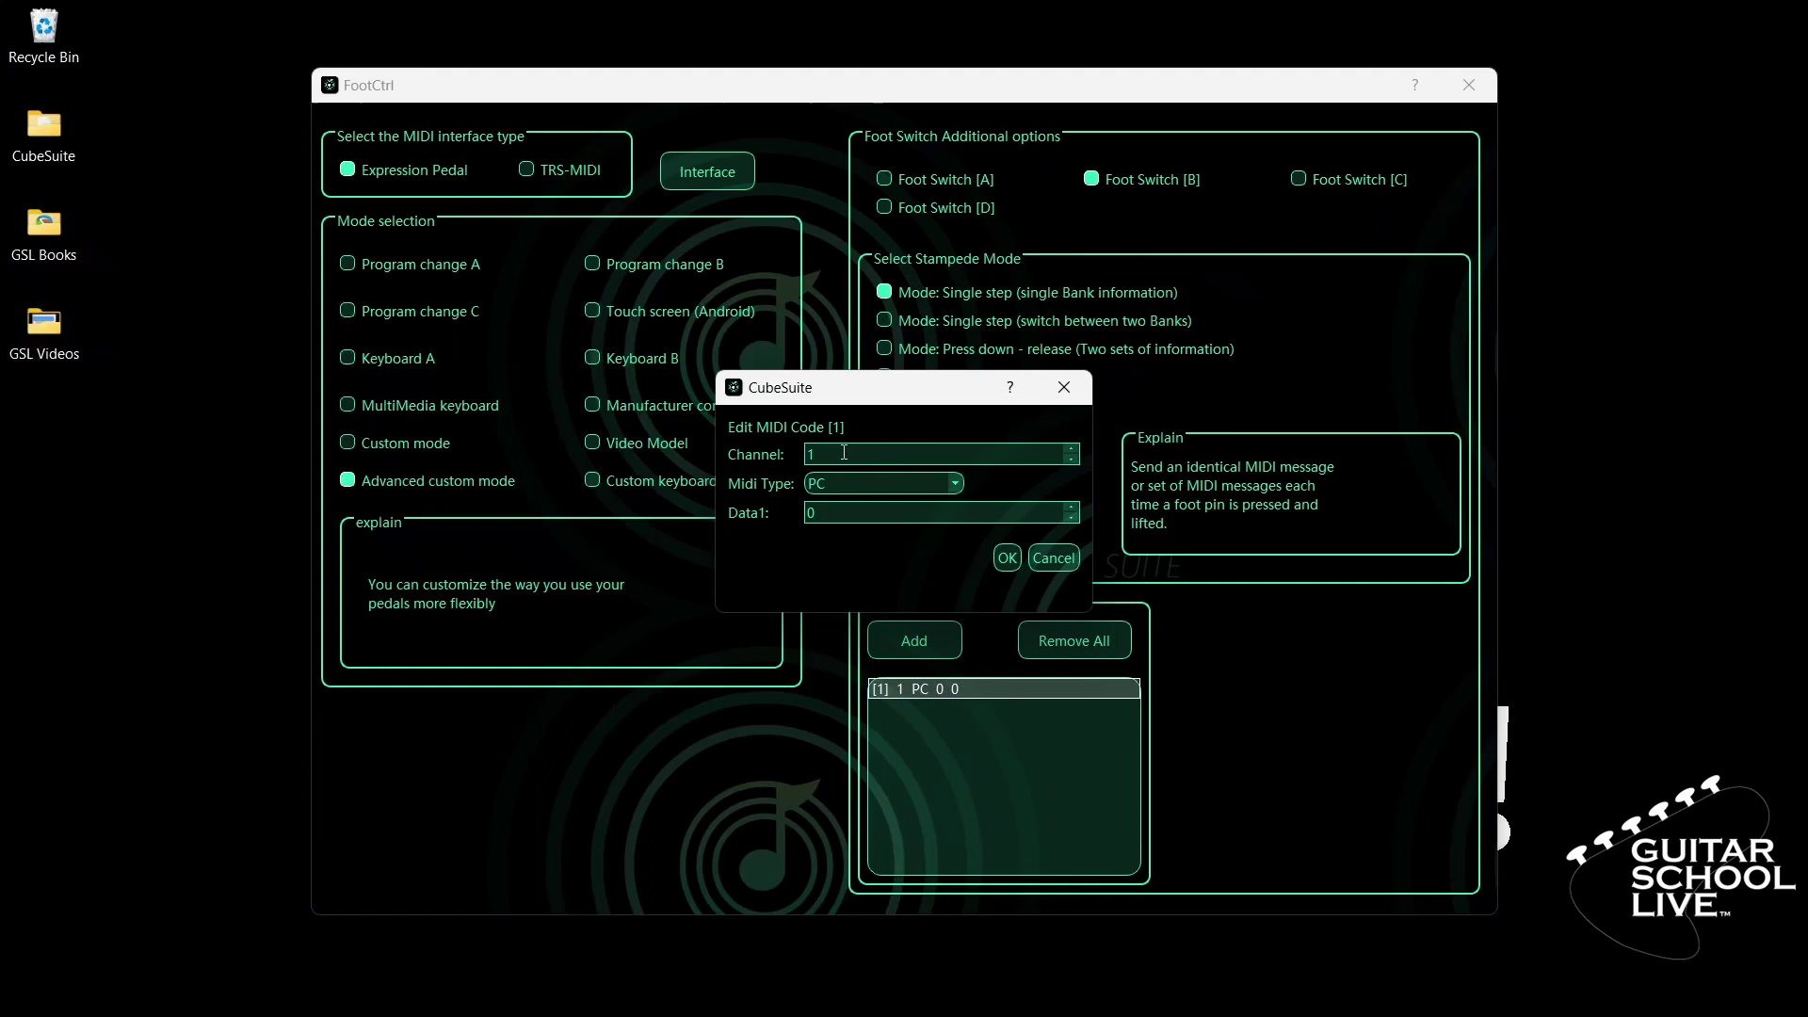
pyautogui.click(946, 484)
pyautogui.click(908, 527)
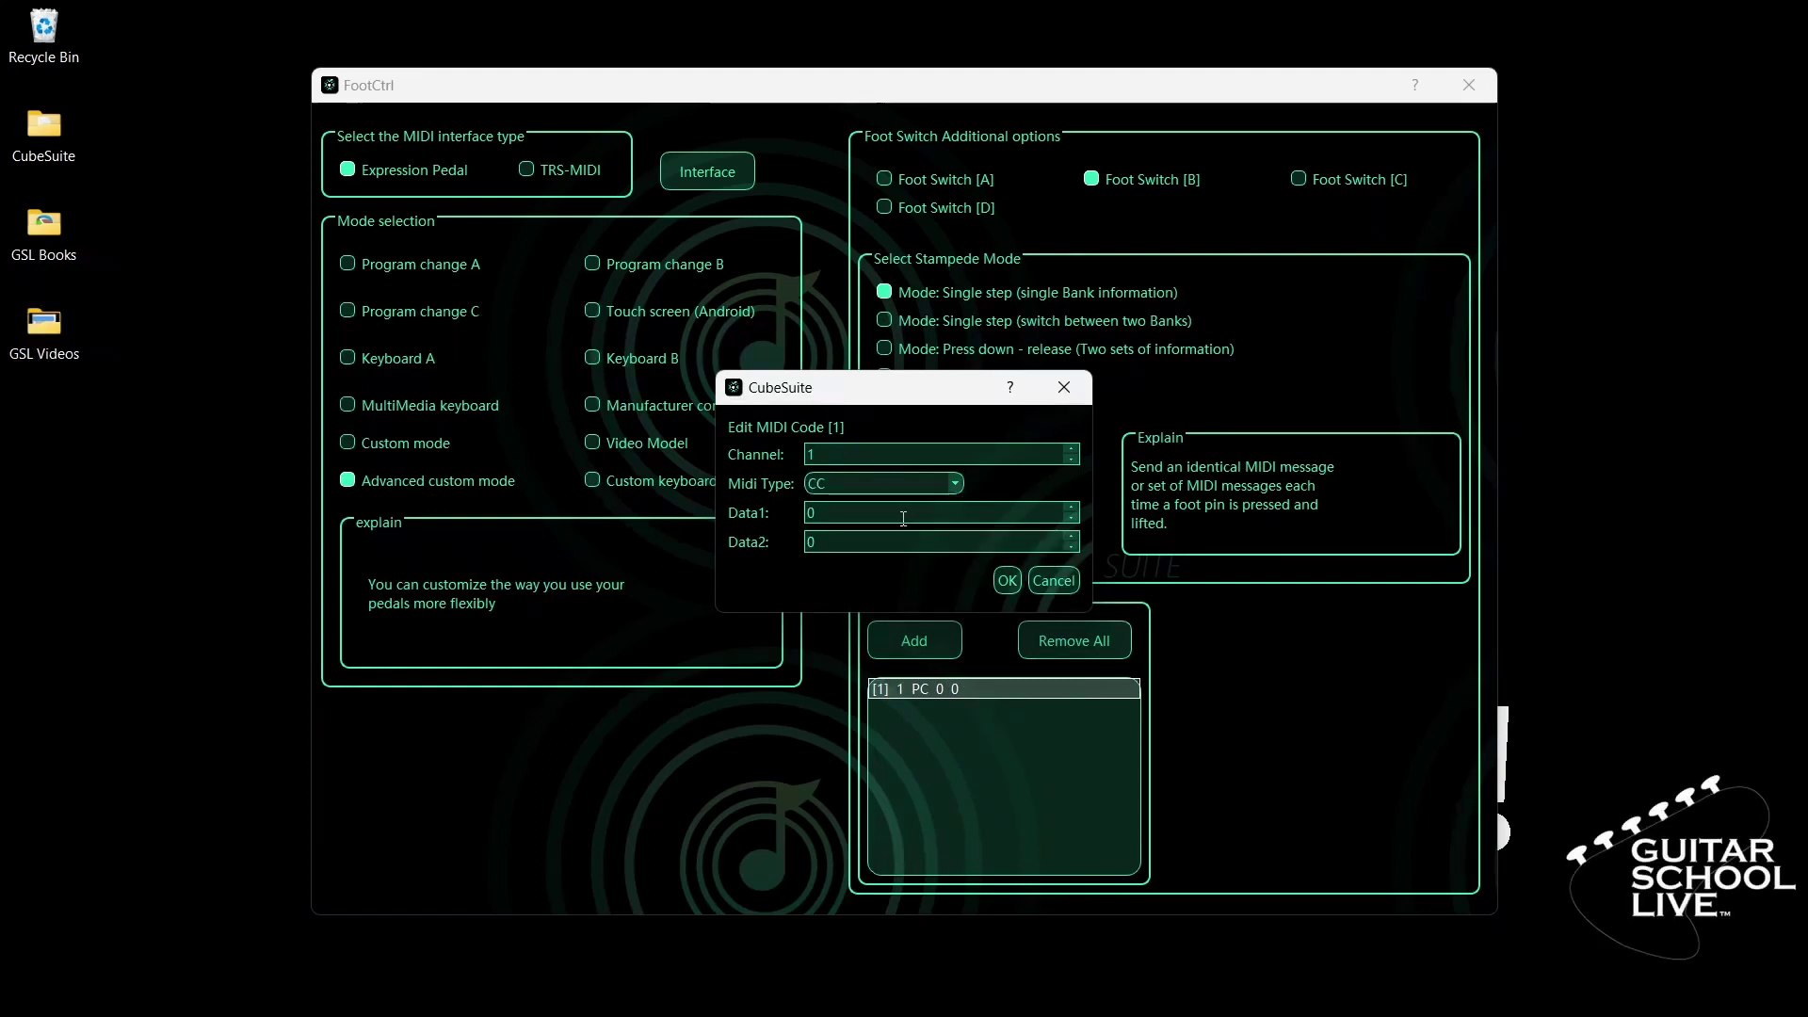
pyautogui.doubleClick(903, 514)
pyautogui.write('69')
pyautogui.doubleClick(805, 540)
pyautogui.write('1')
pyautogui.click(1006, 582)
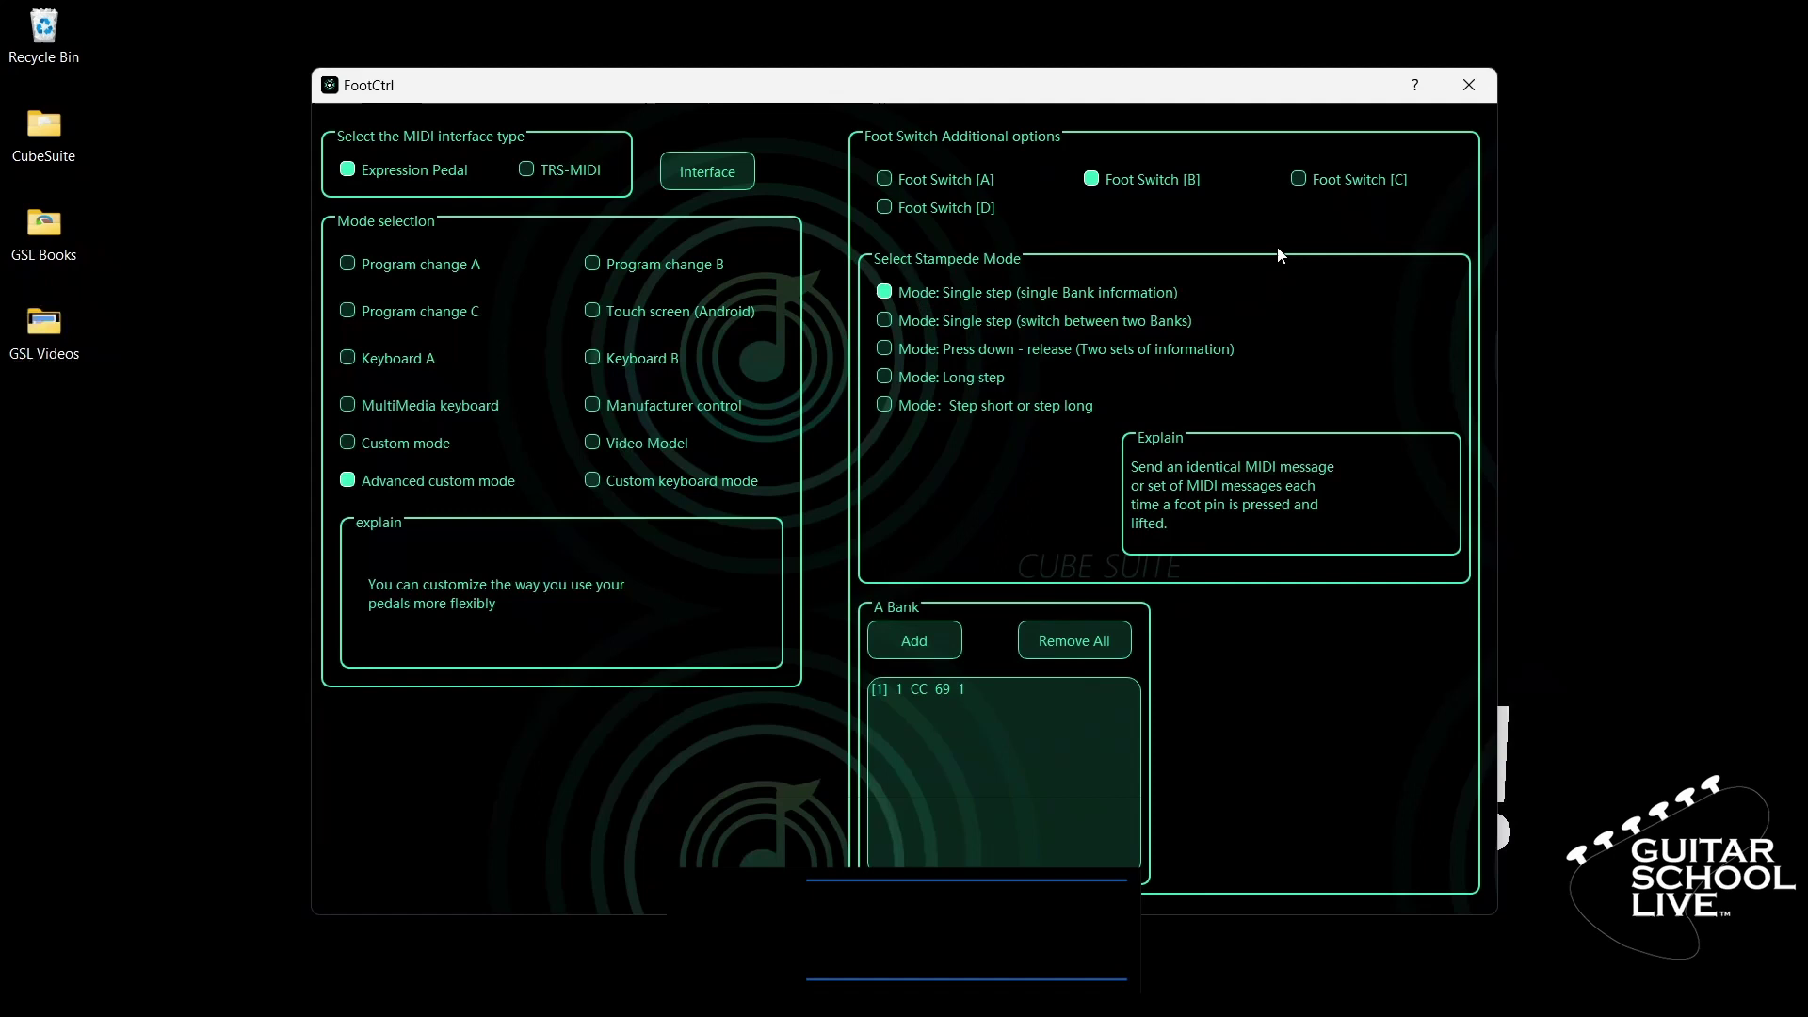
# - Select Foot Switch C and change its first bank entry from PC 0 0 to CC 69 2
pyautogui.click(1298, 179)
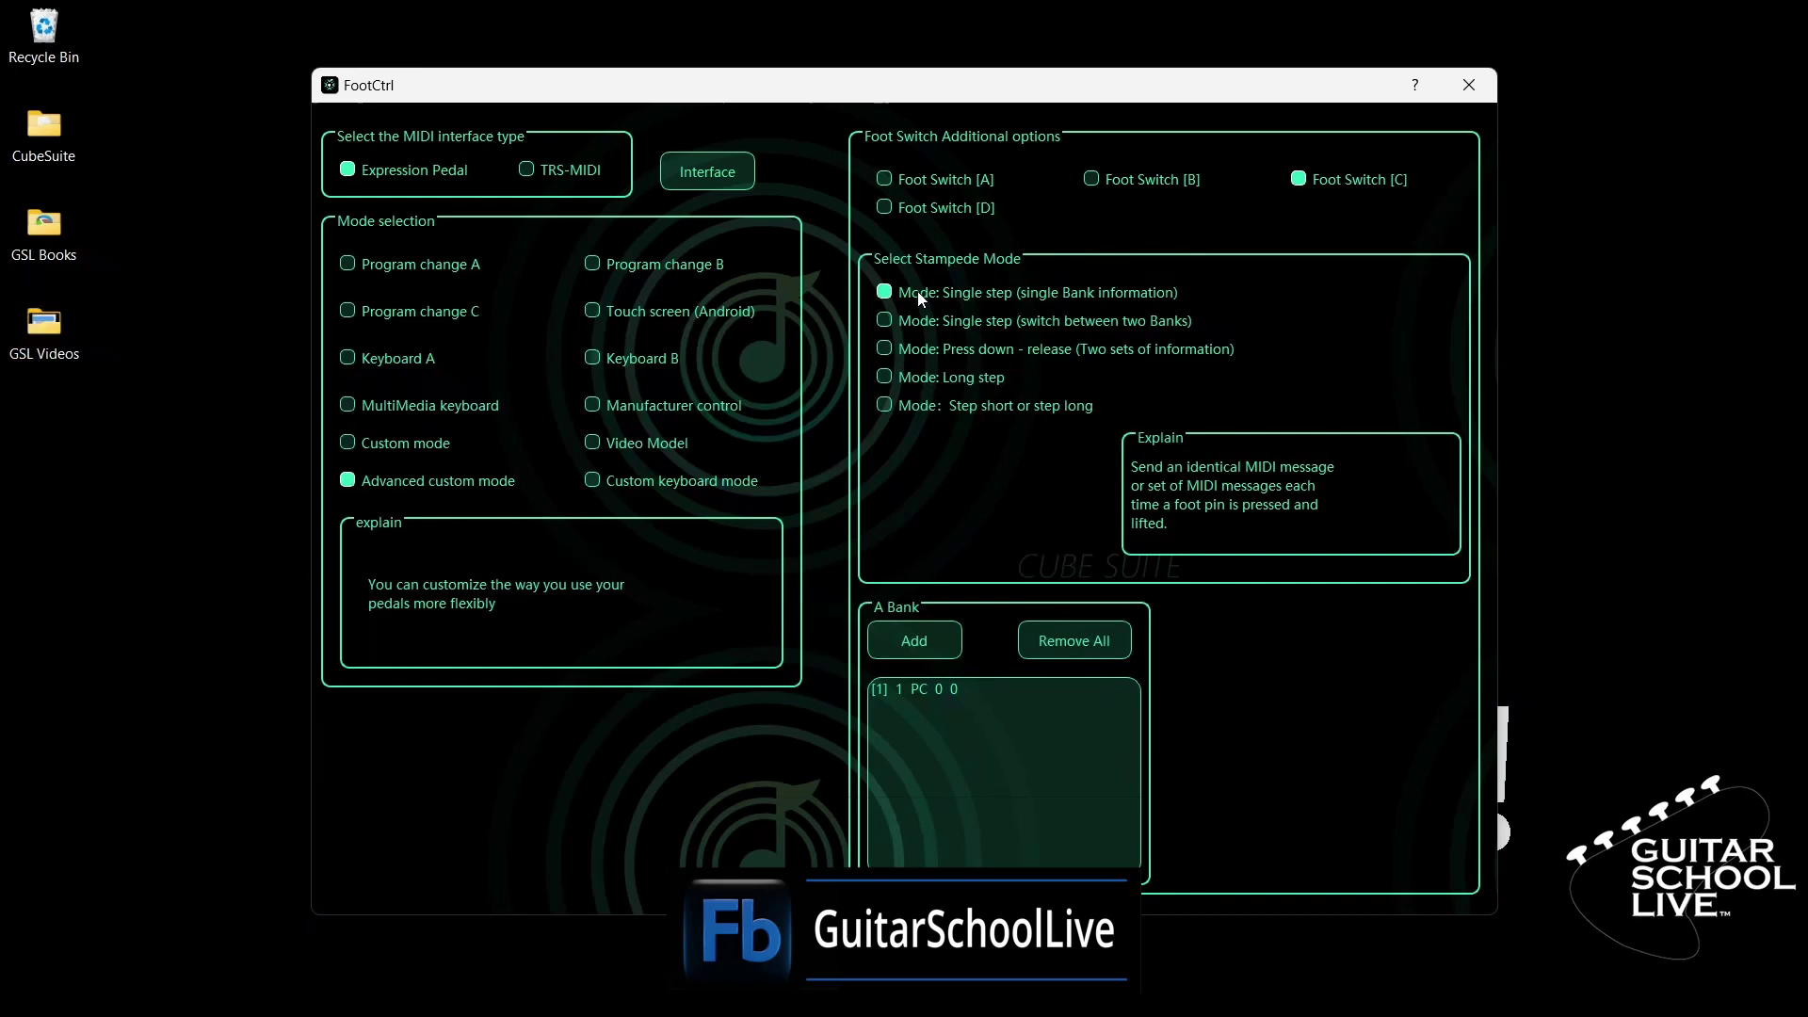
pyautogui.doubleClick(962, 697)
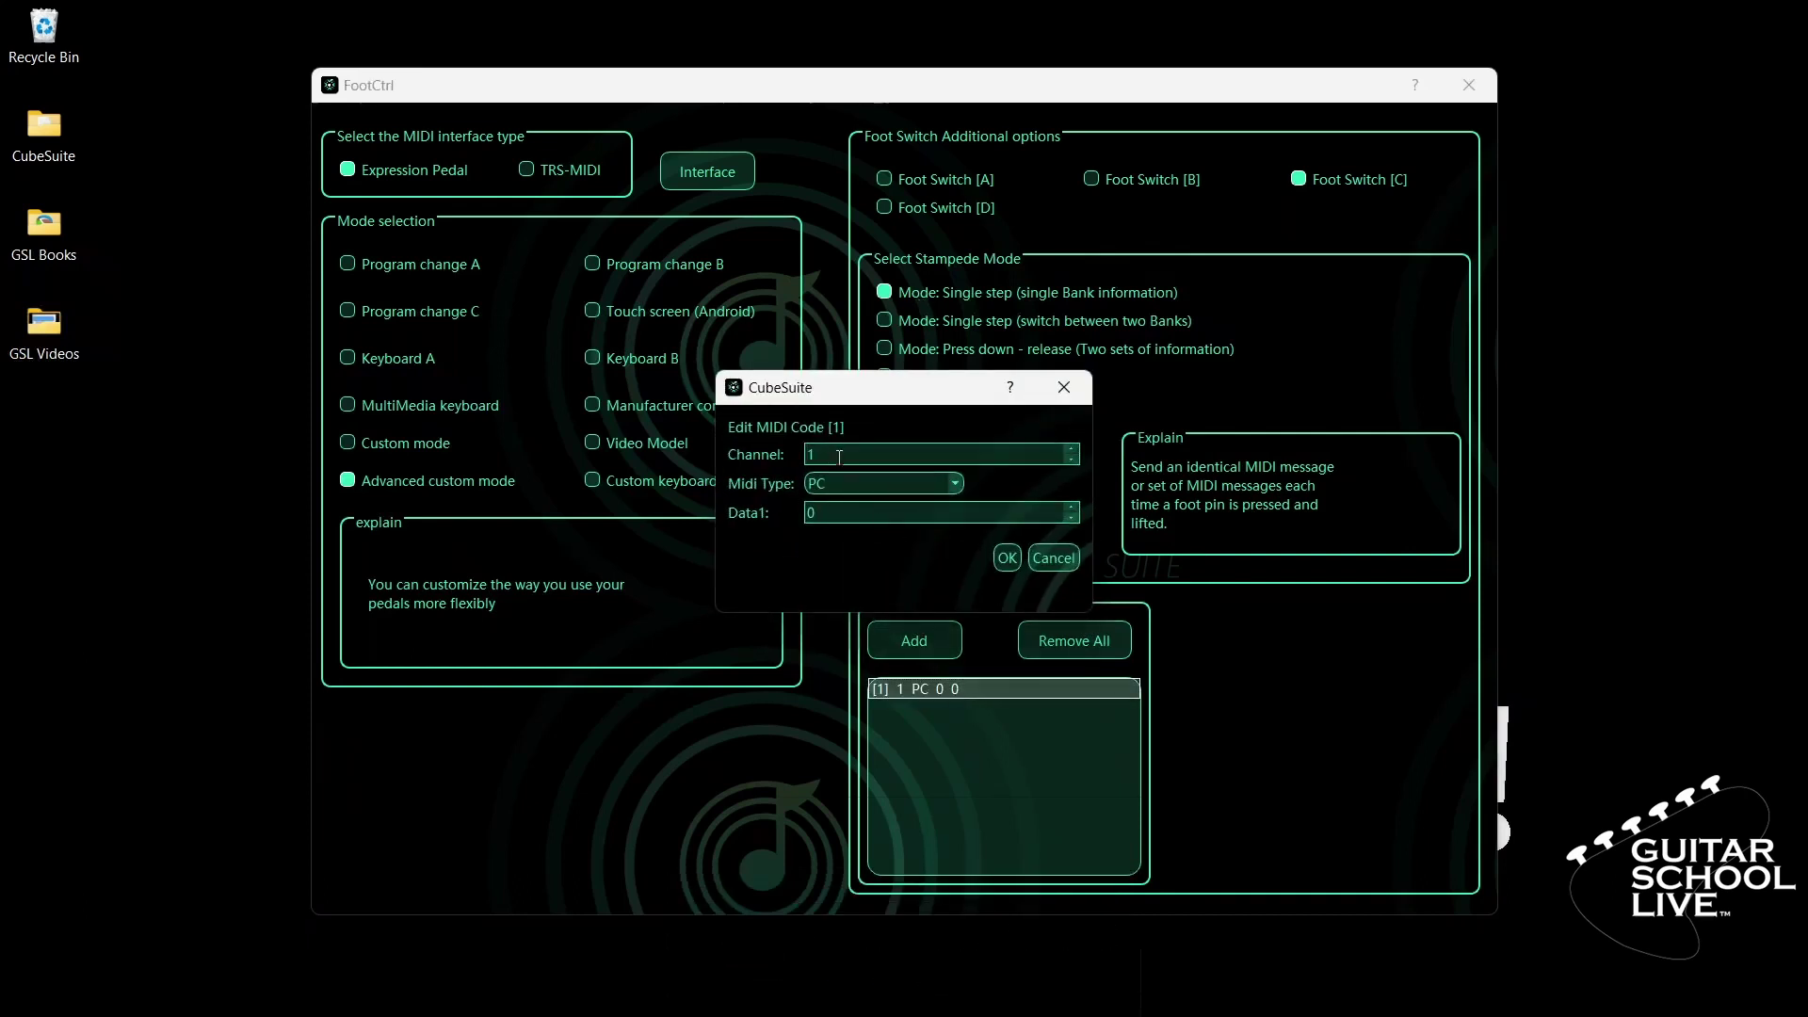
pyautogui.click(955, 484)
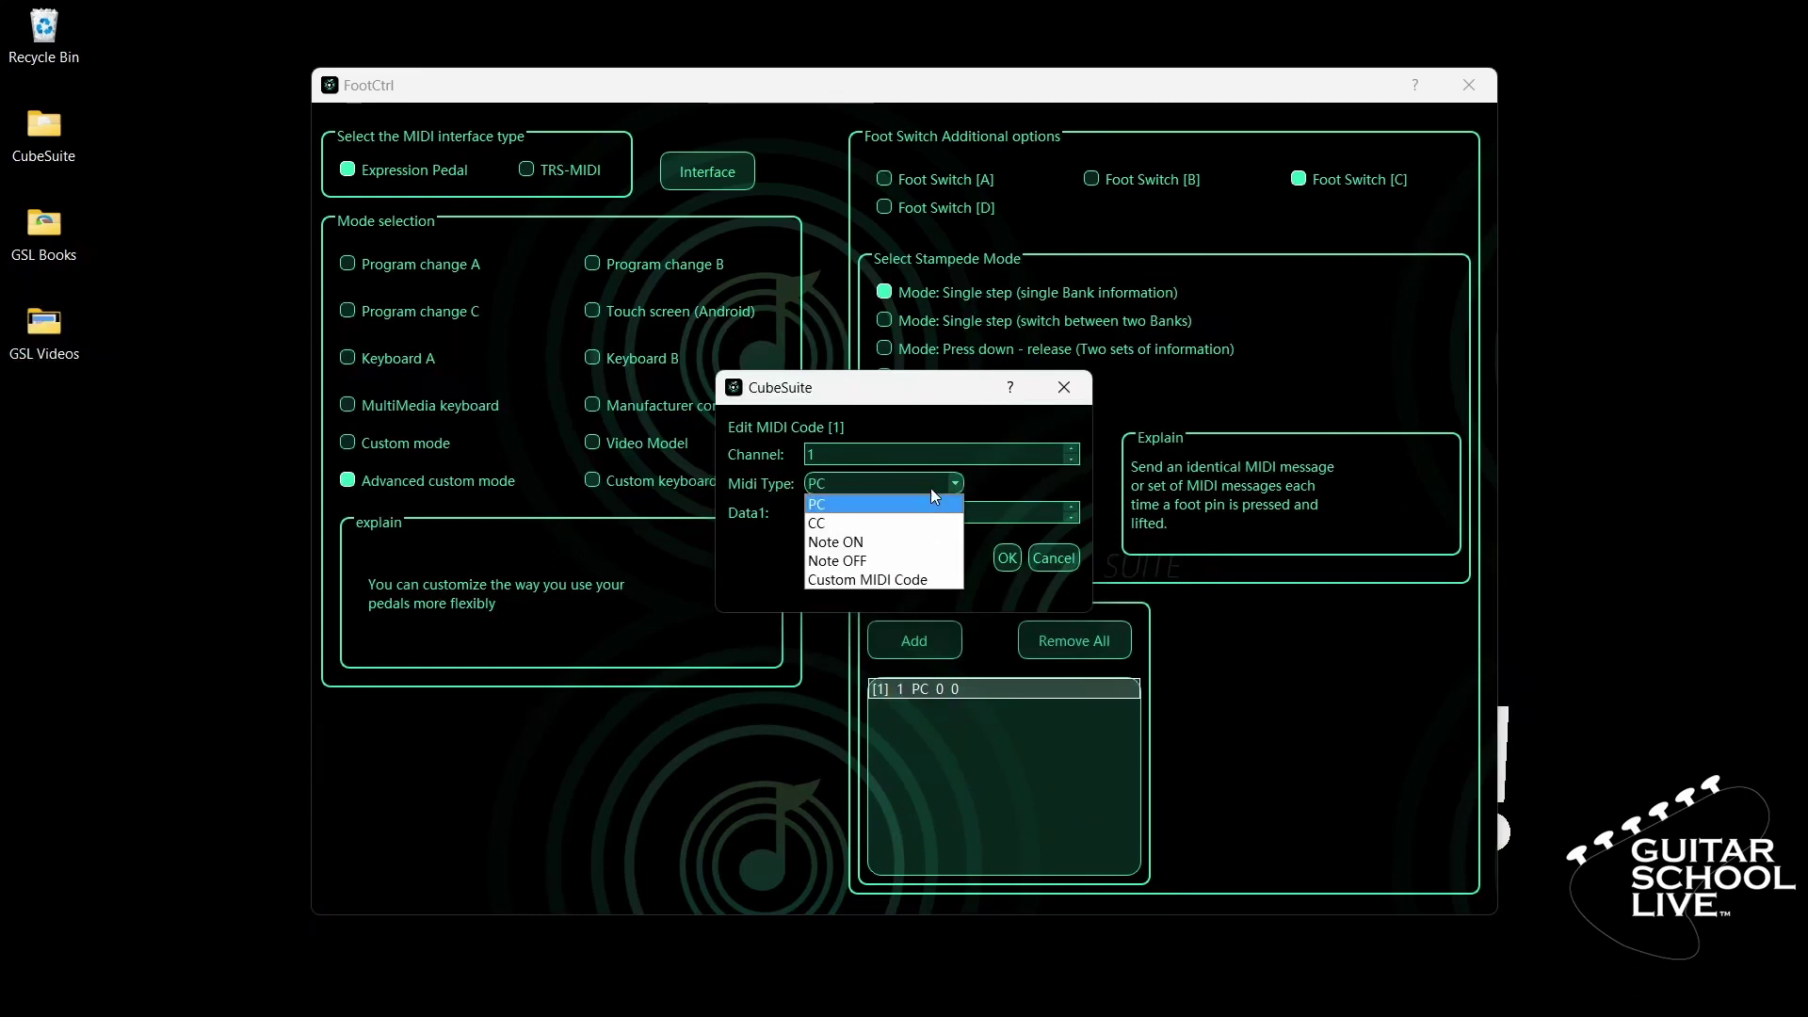
pyautogui.click(883, 524)
pyautogui.moveTo(881, 520); pyautogui.dragTo(790, 511)
pyautogui.write('69')
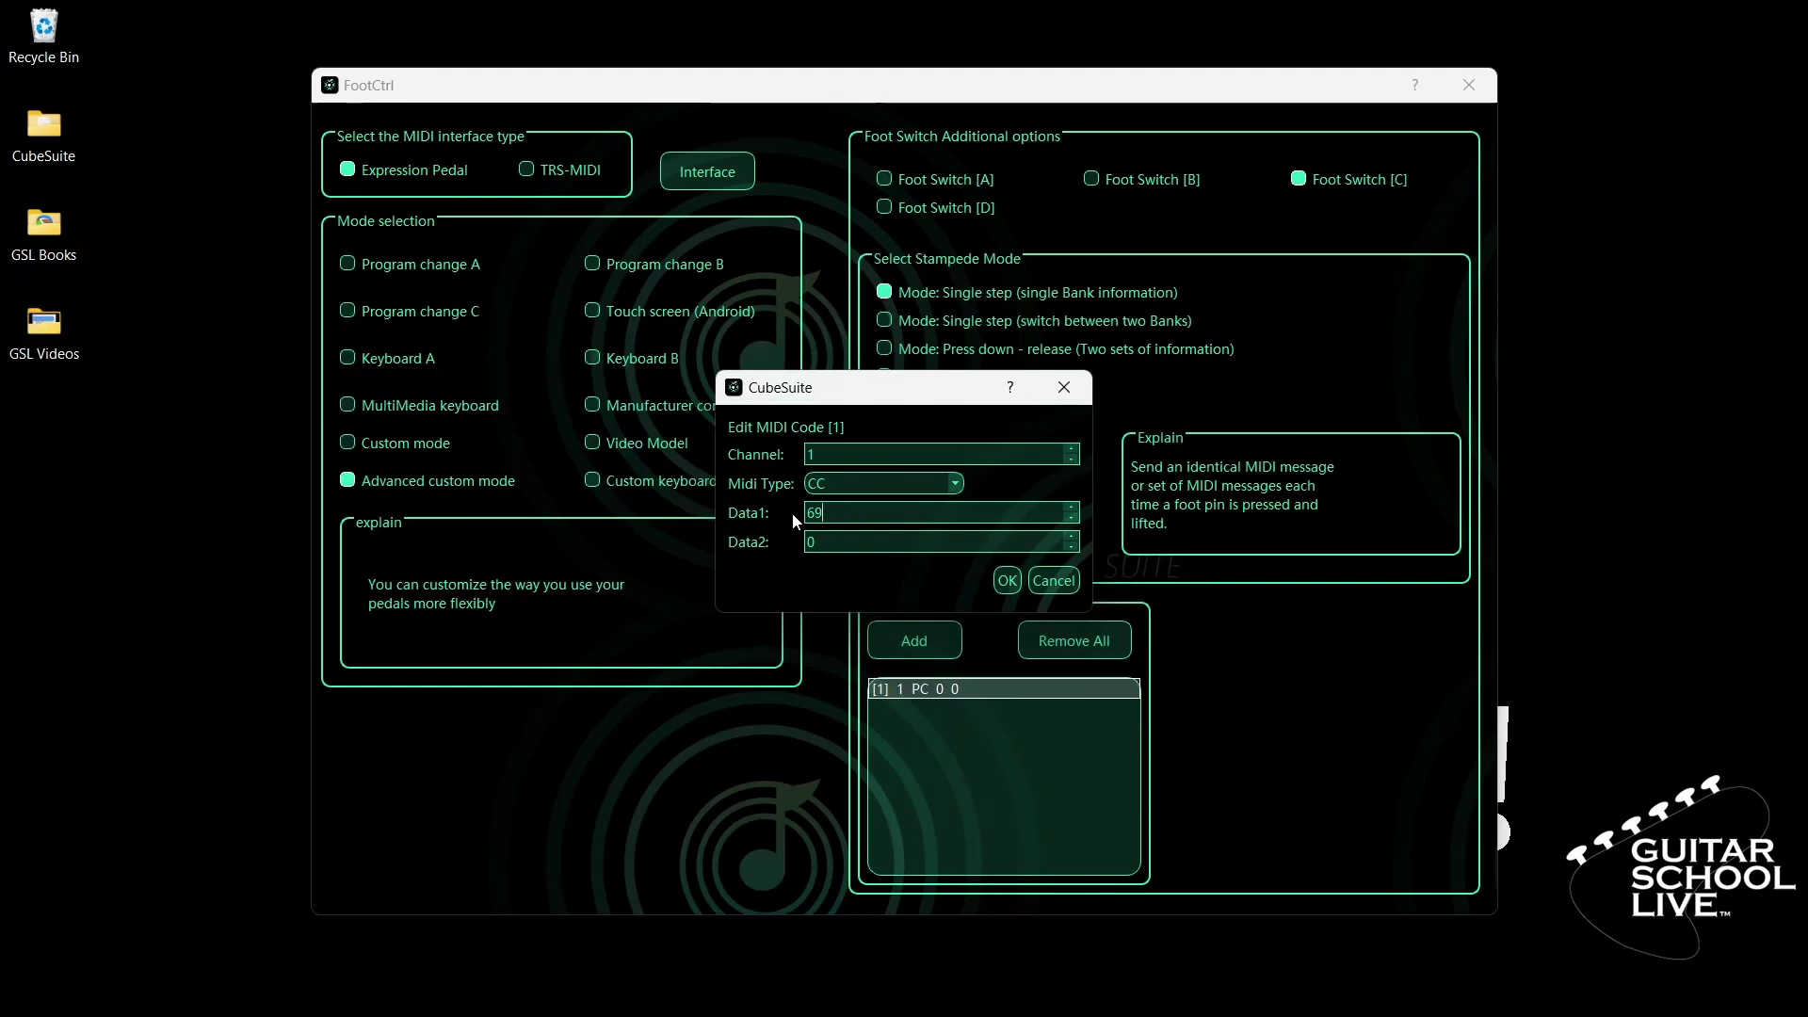
pyautogui.doubleClick(812, 542)
pyautogui.write('2')
pyautogui.click(1006, 581)
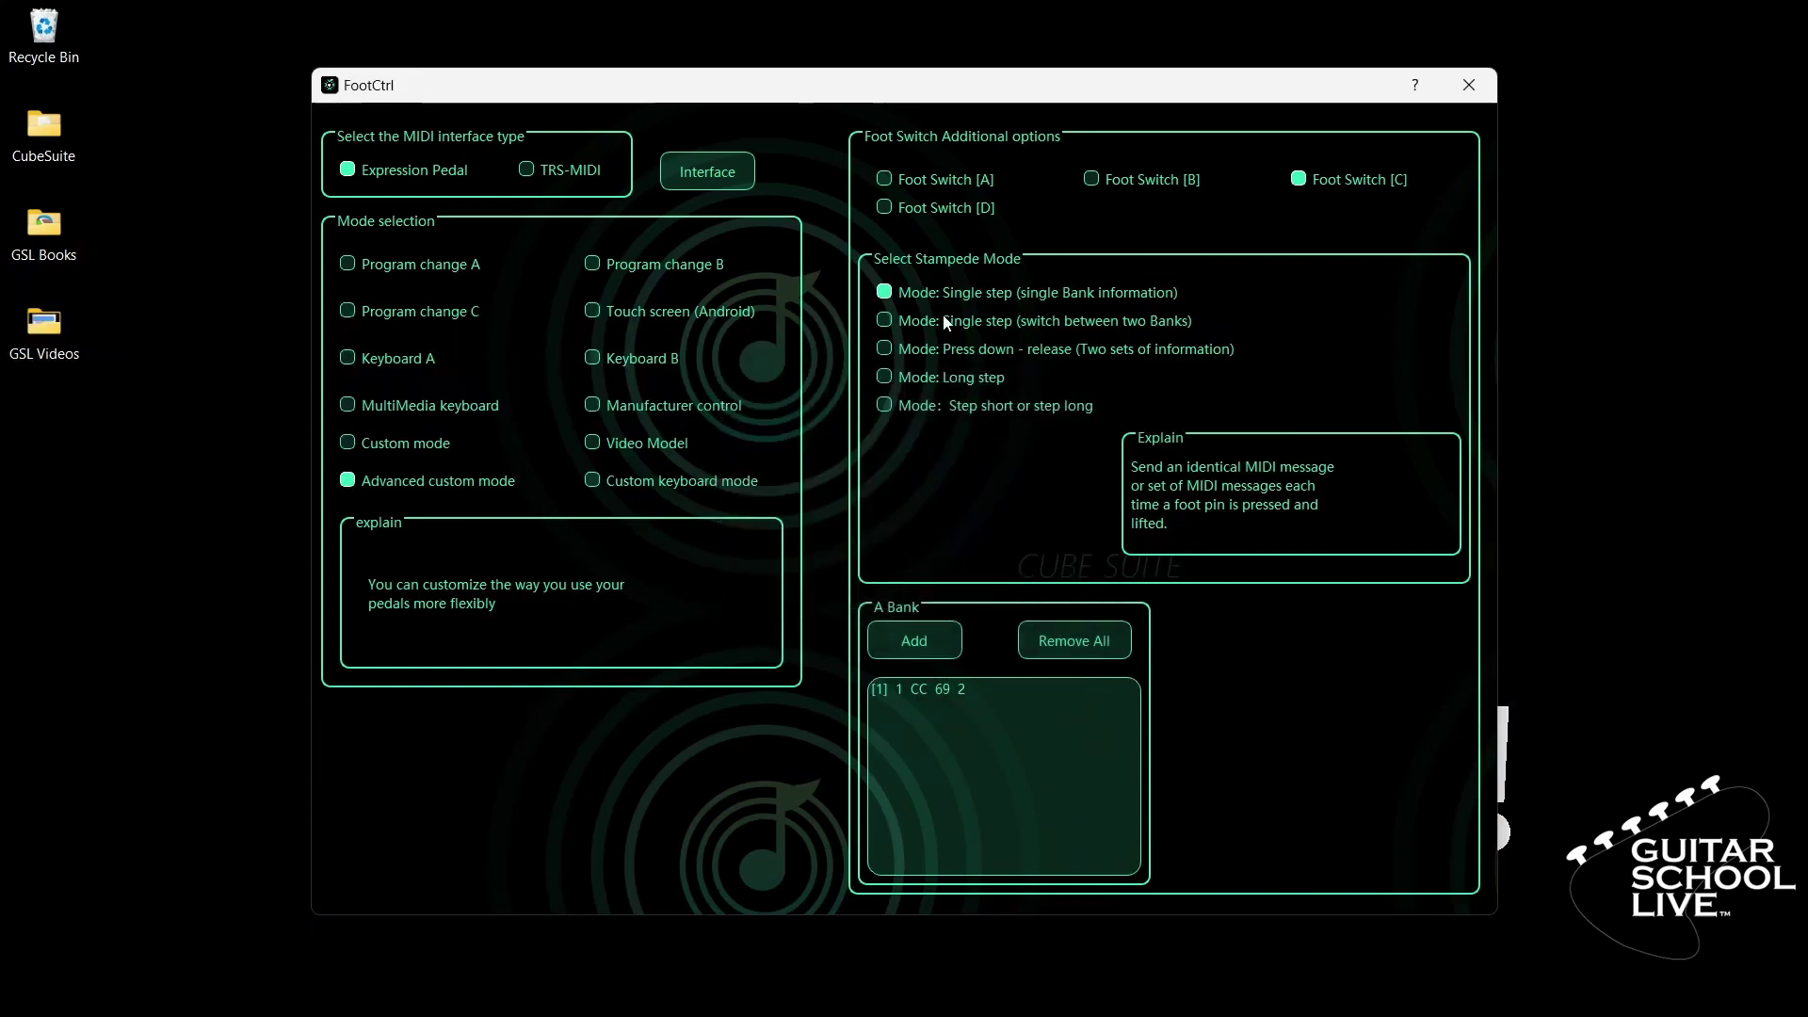
# - Select Foot Switch D and set its first bank entry to CC 69 3
pyautogui.click(920, 208)
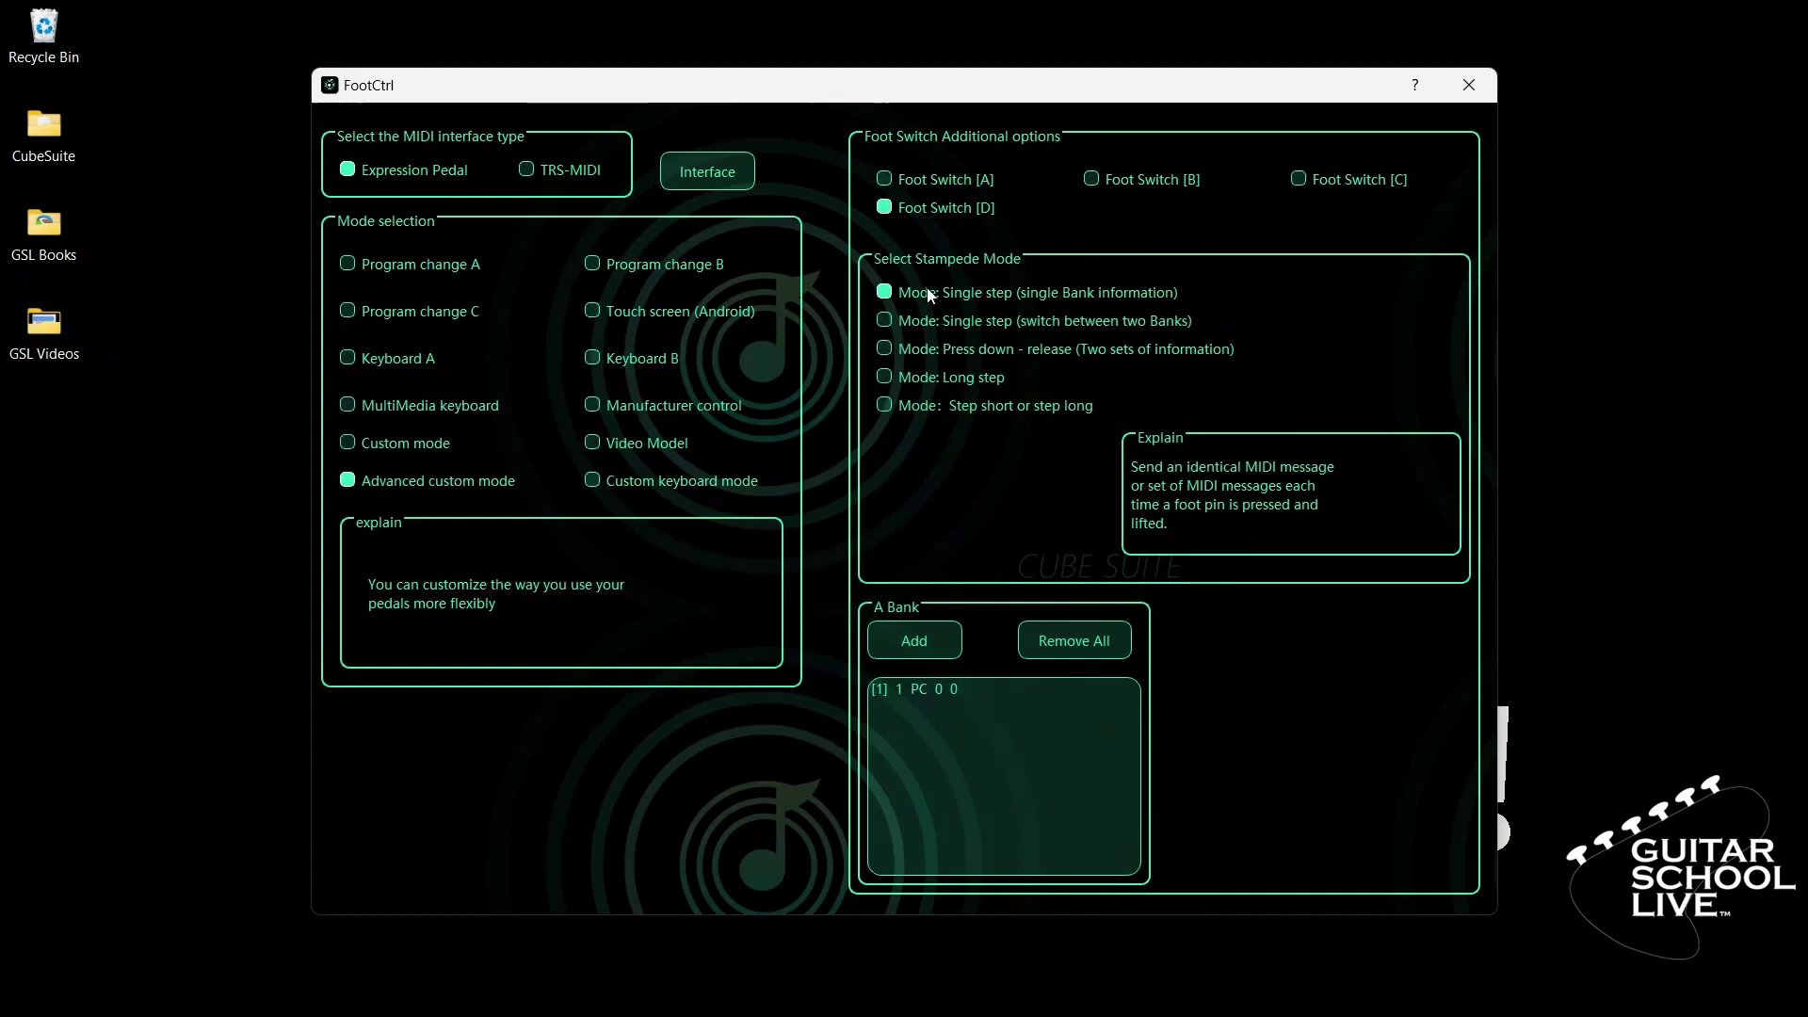
pyautogui.click(940, 689)
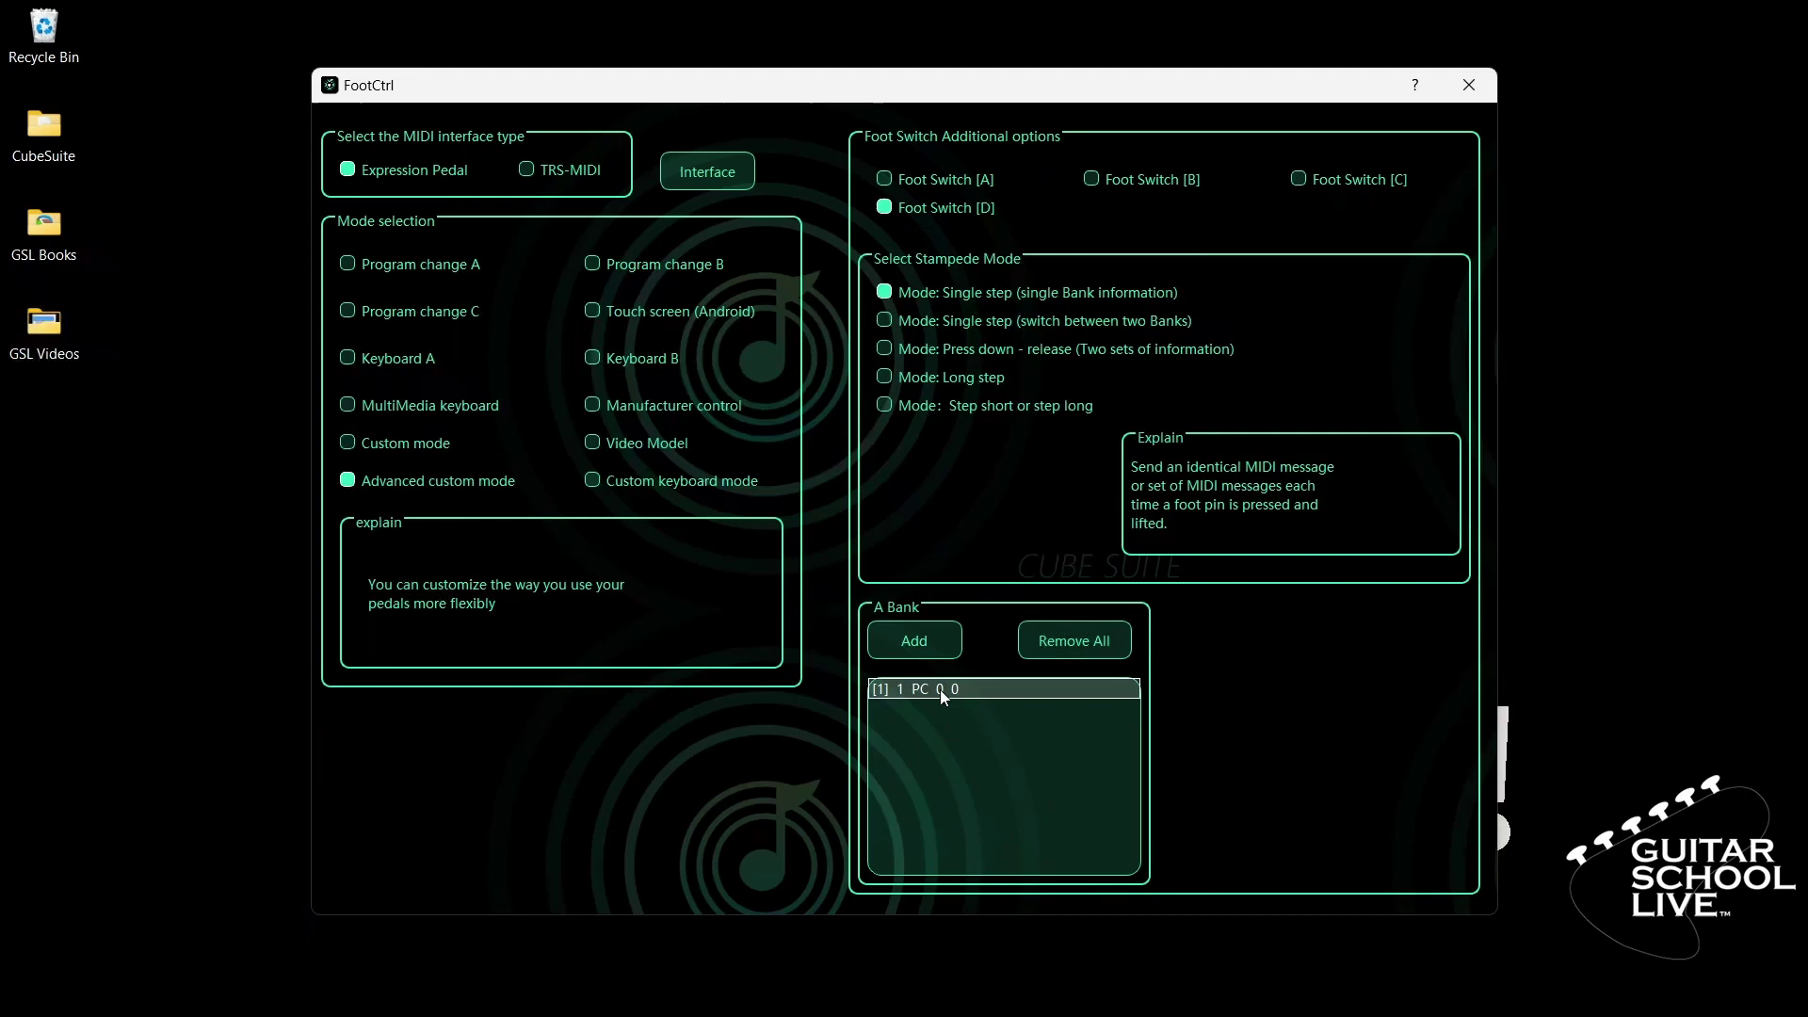
pyautogui.doubleClick(938, 693)
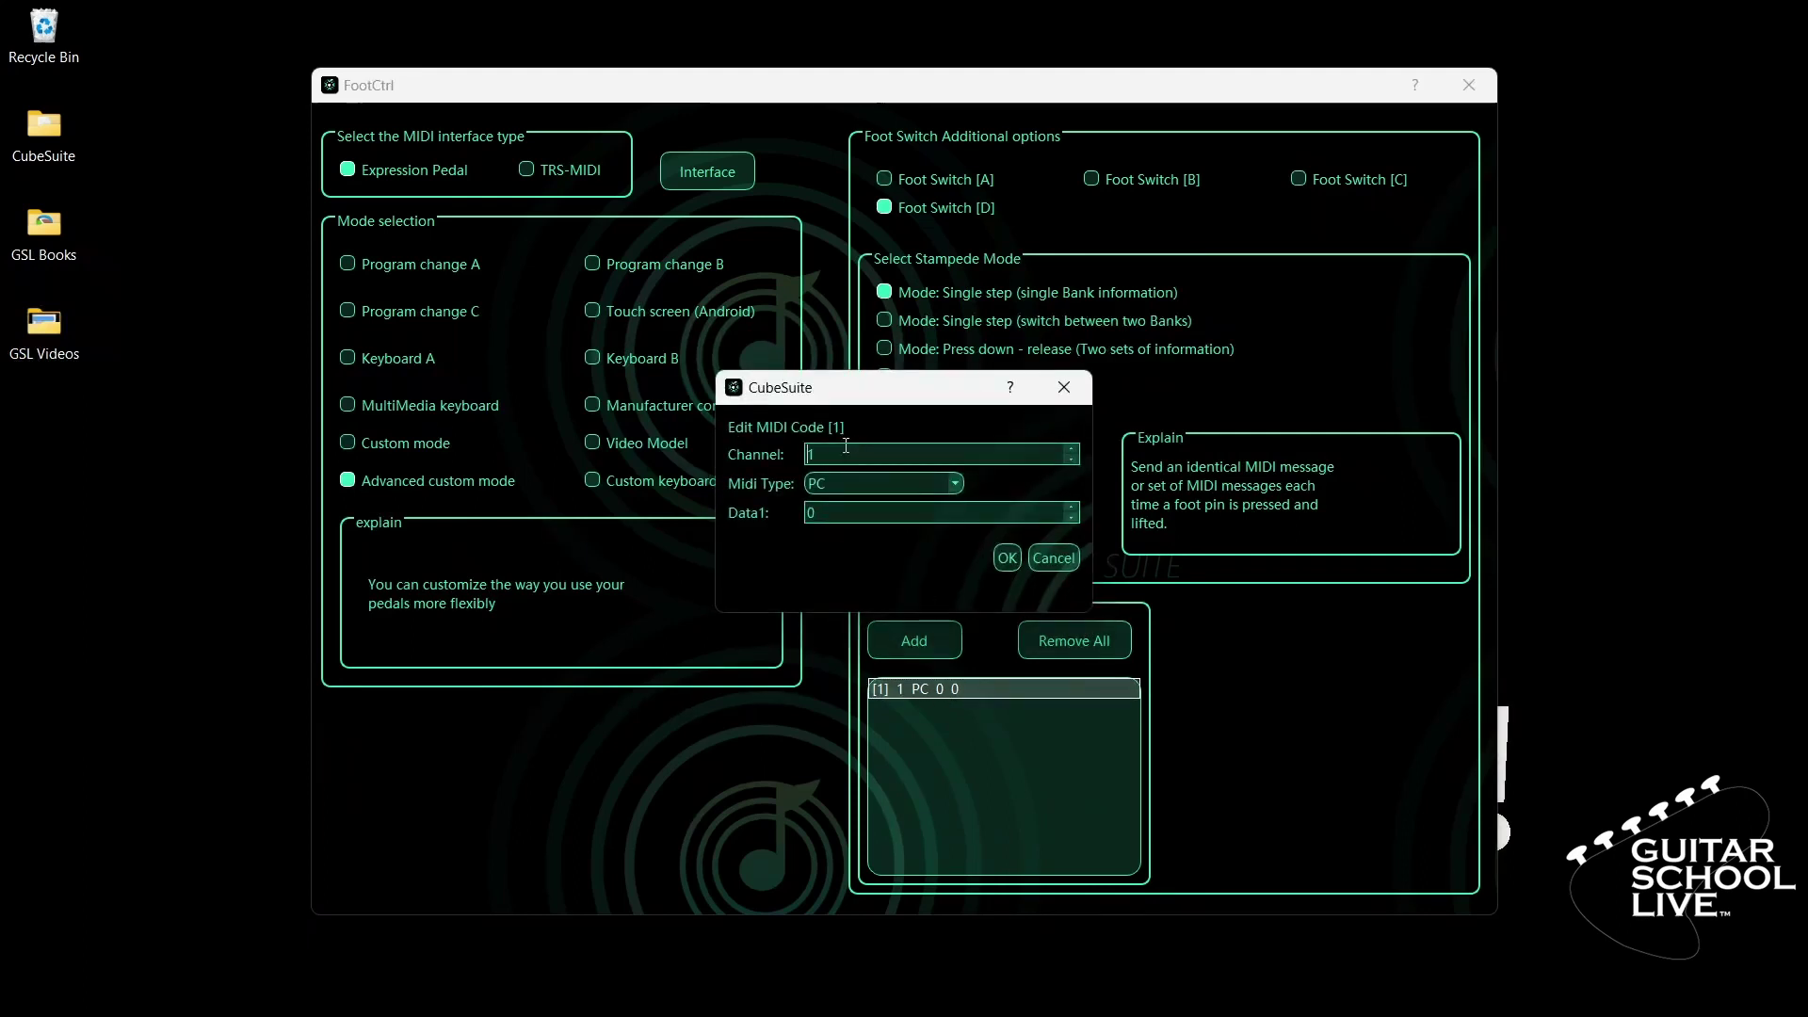
pyautogui.click(954, 483)
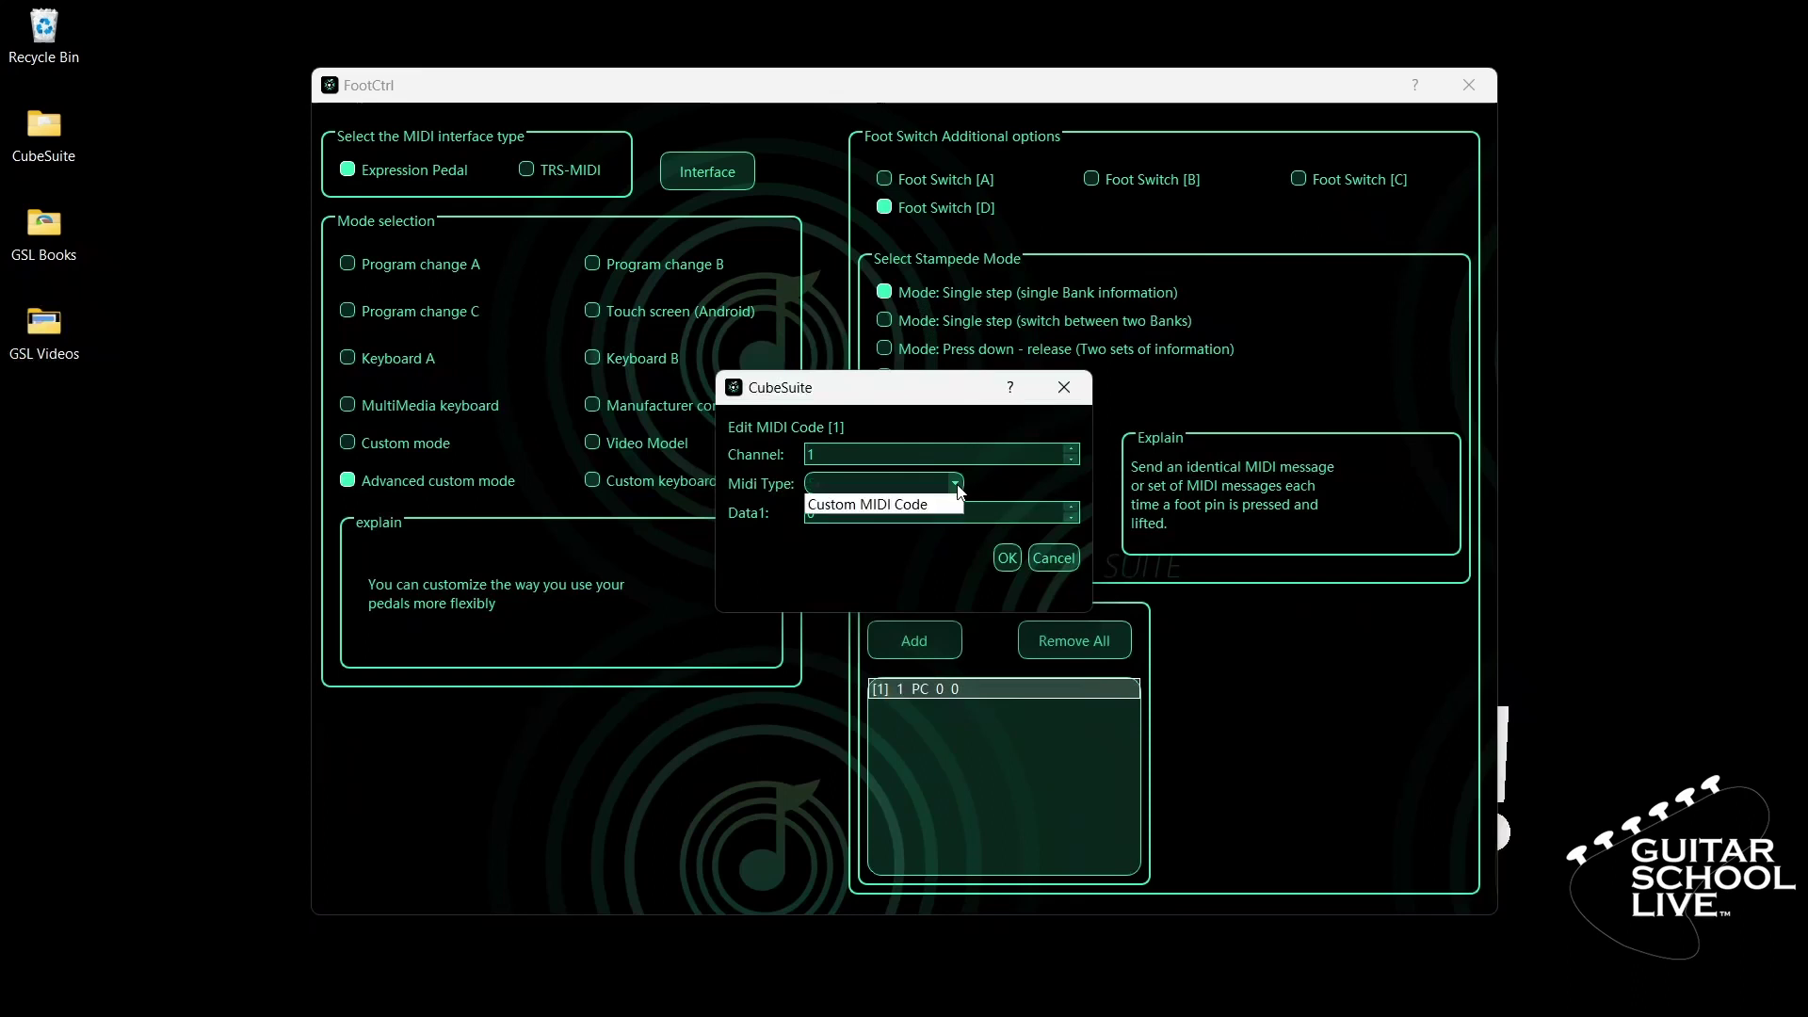
pyautogui.click(899, 525)
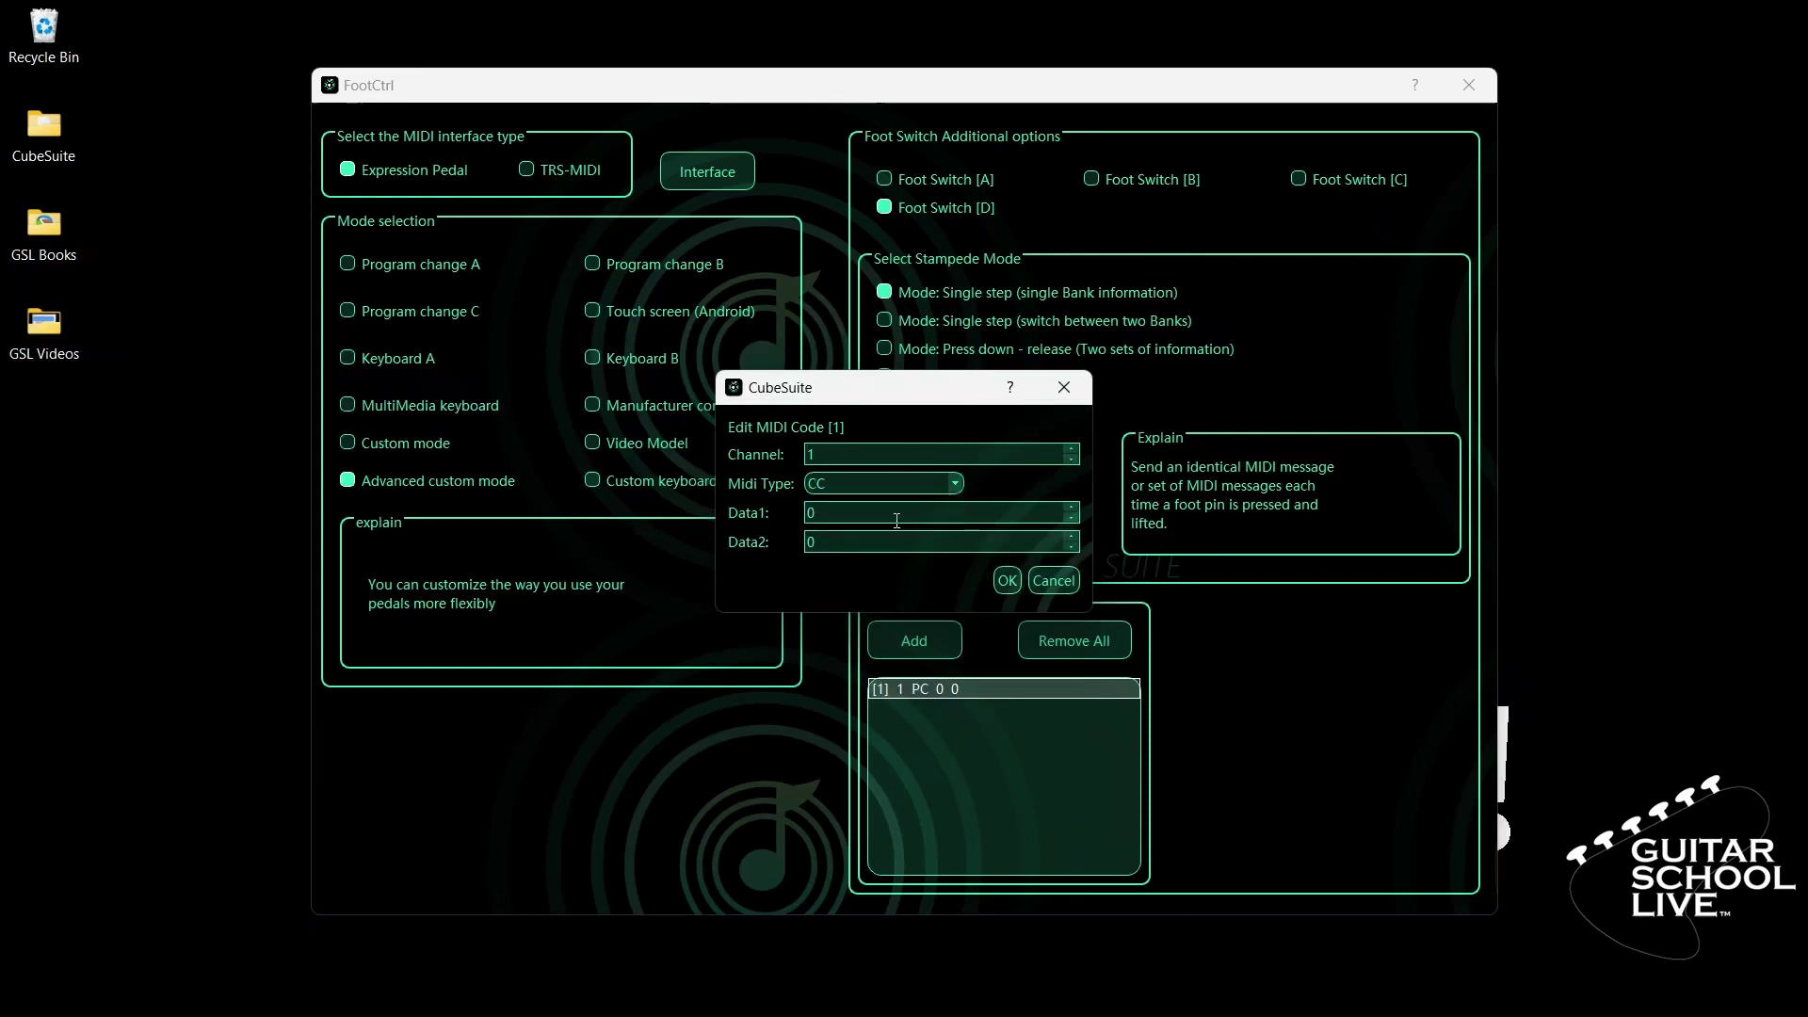
pyautogui.doubleClick(896, 521)
pyautogui.write('69')
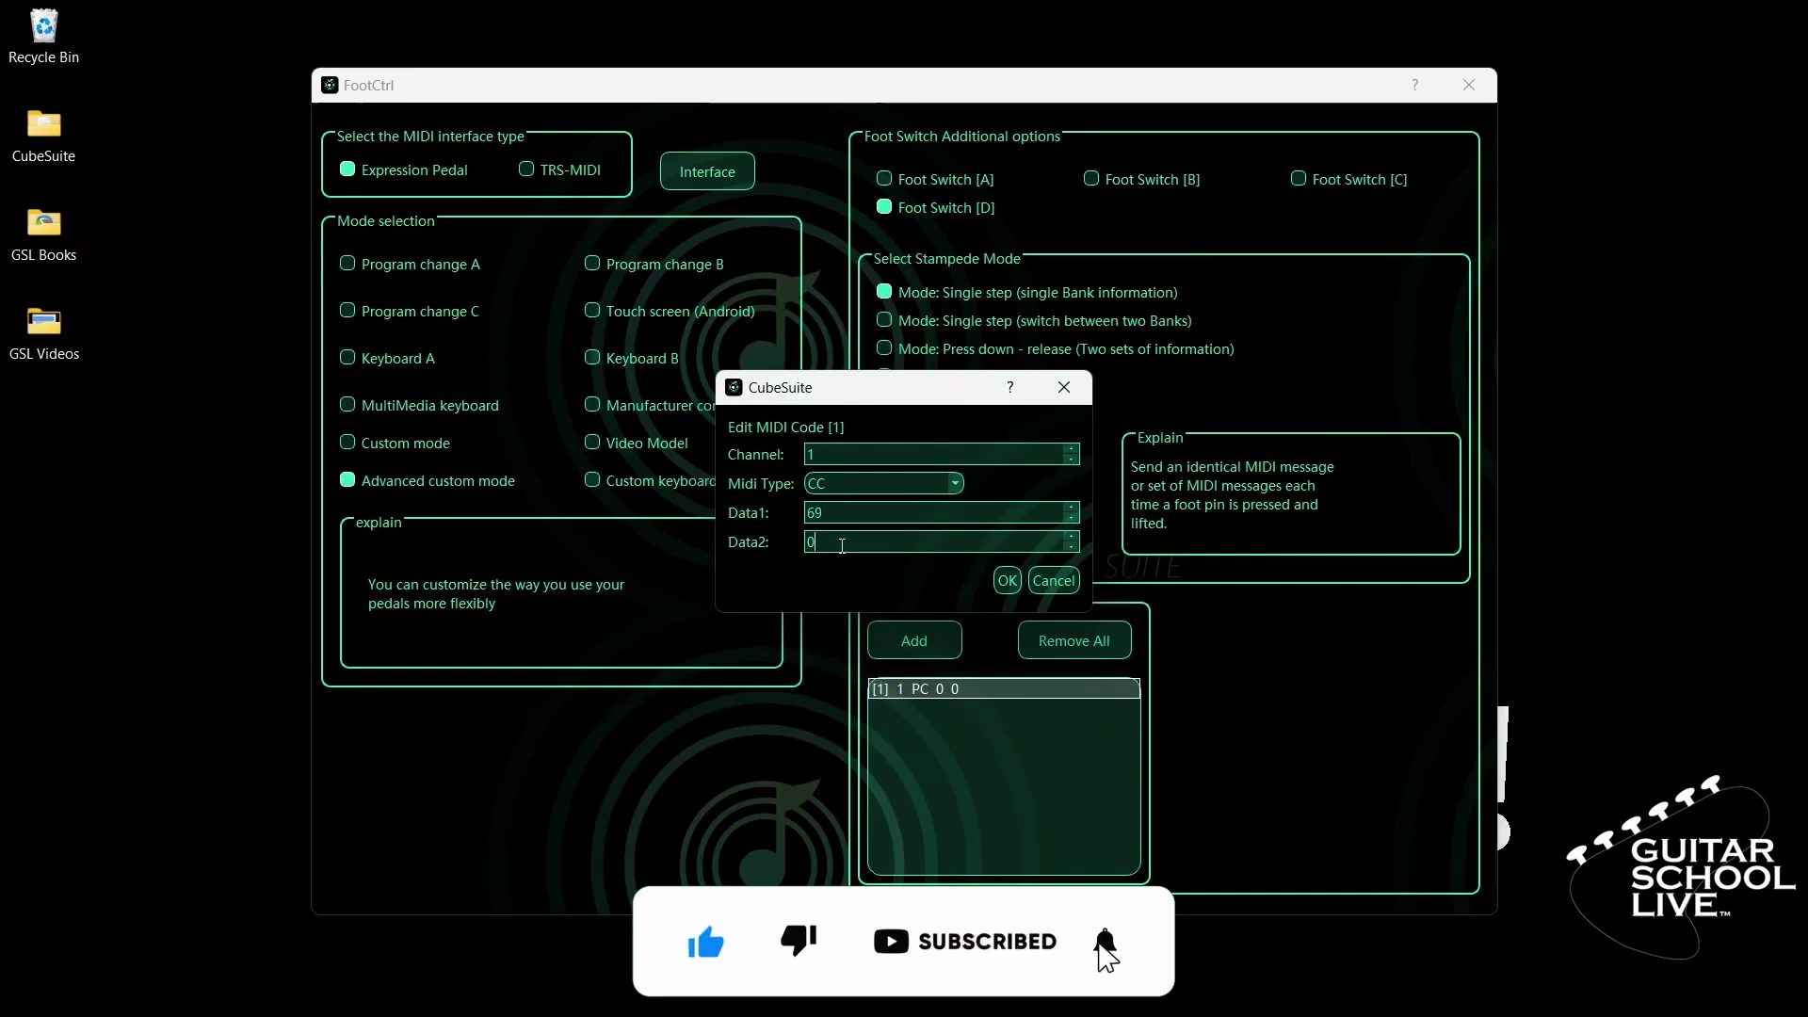
pyautogui.moveTo(819, 542); pyautogui.dragTo(798, 538)
pyautogui.write('3')
pyautogui.click(1007, 580)
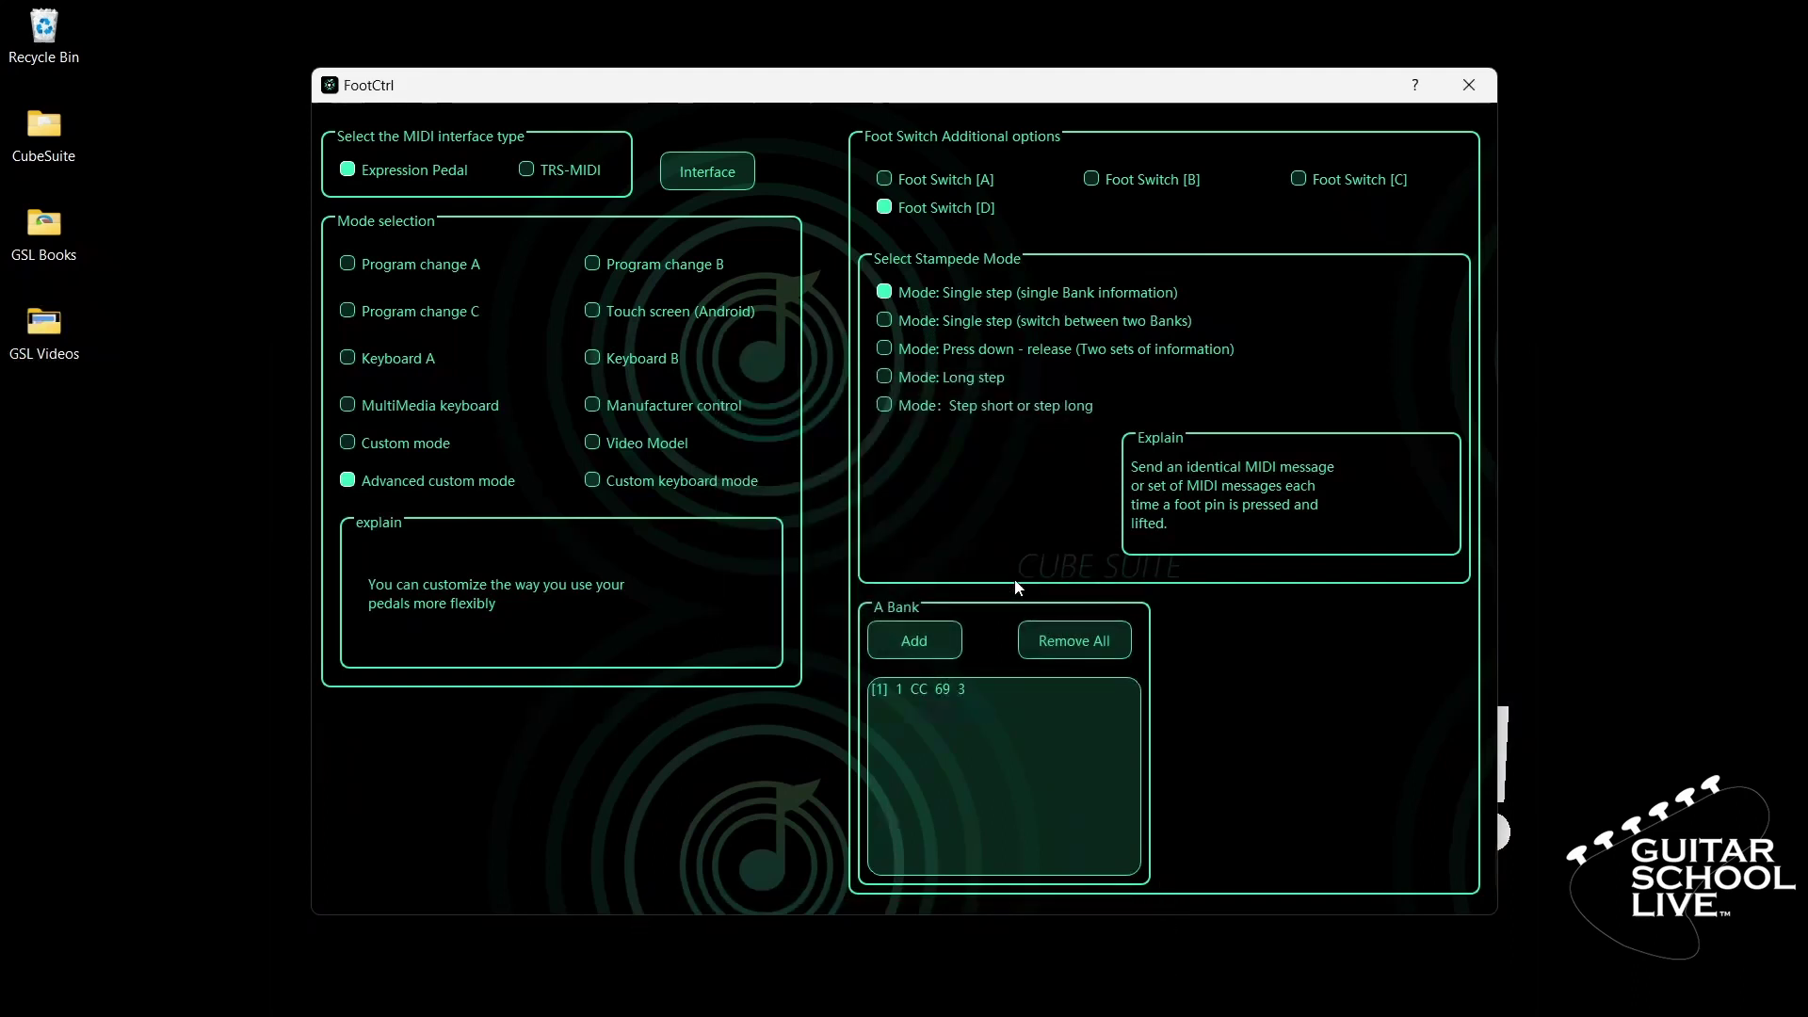
# - Close the FootCtrl window to return to the empty REAPER project
pyautogui.click(1466, 87)
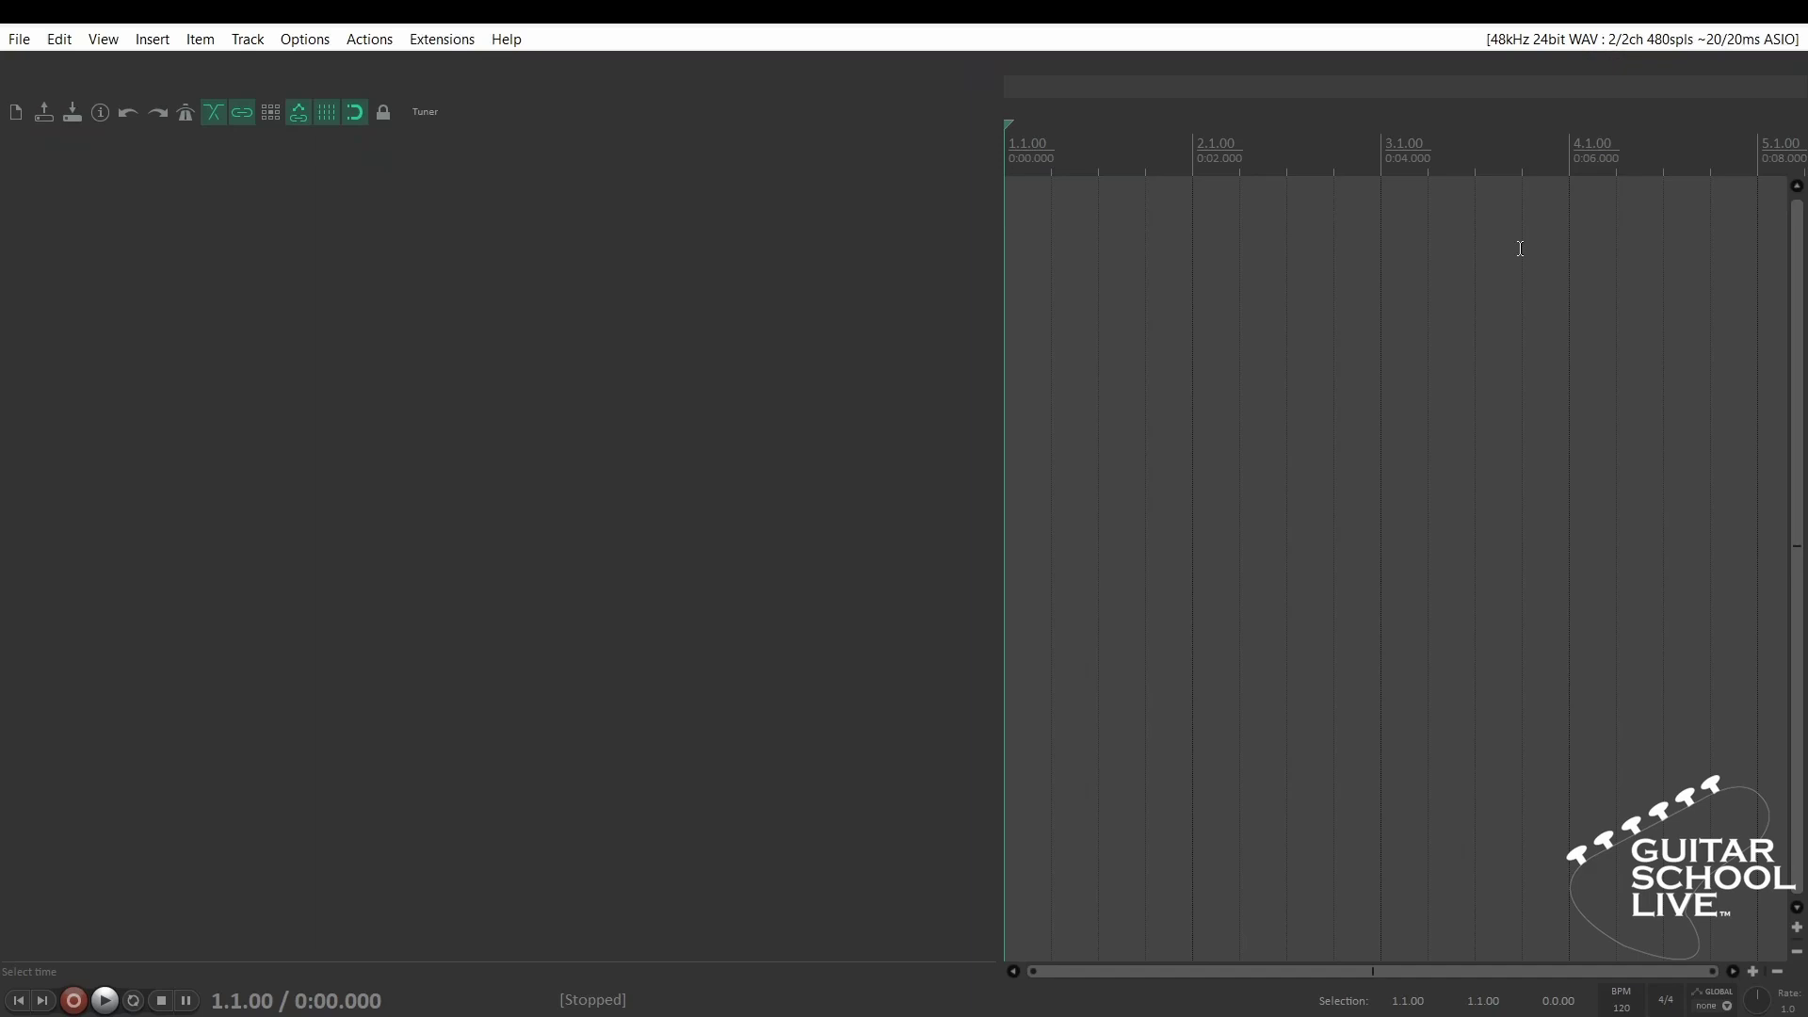
# - In REAPER's Preferences, enable the USB-Midi MIDI input, including input for control messages
pyautogui.click(300, 42)
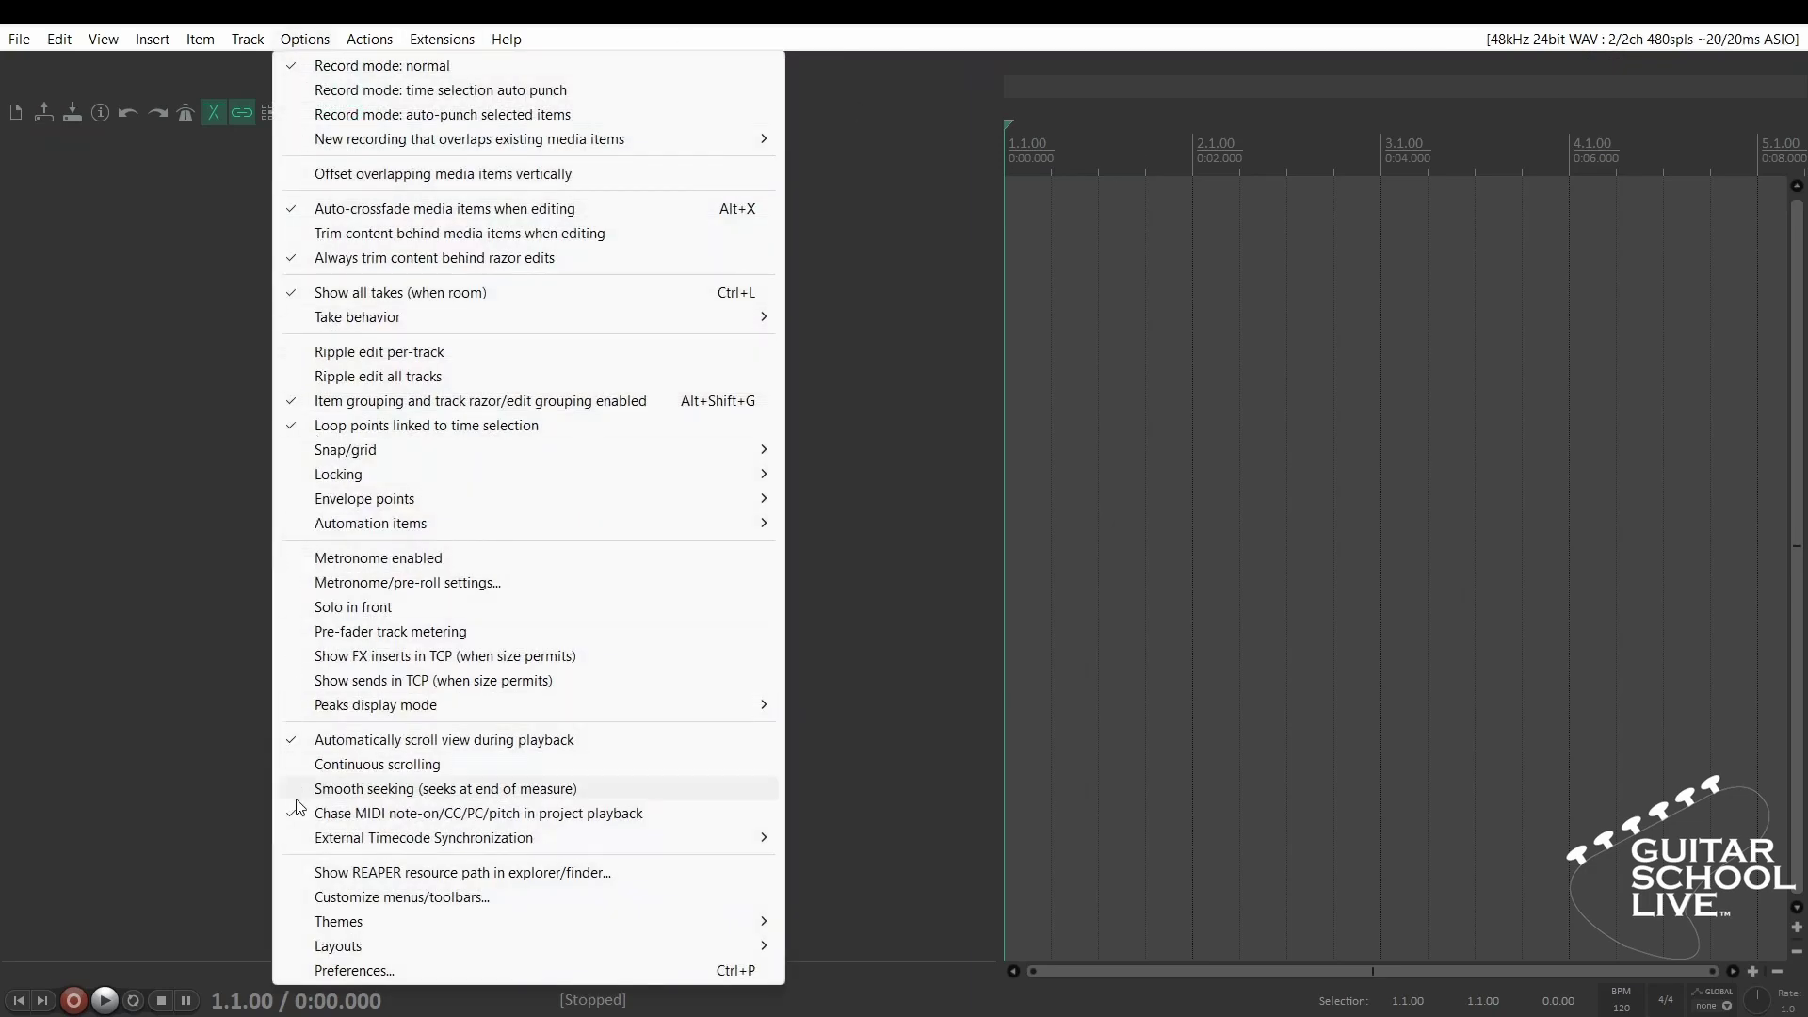
pyautogui.click(396, 975)
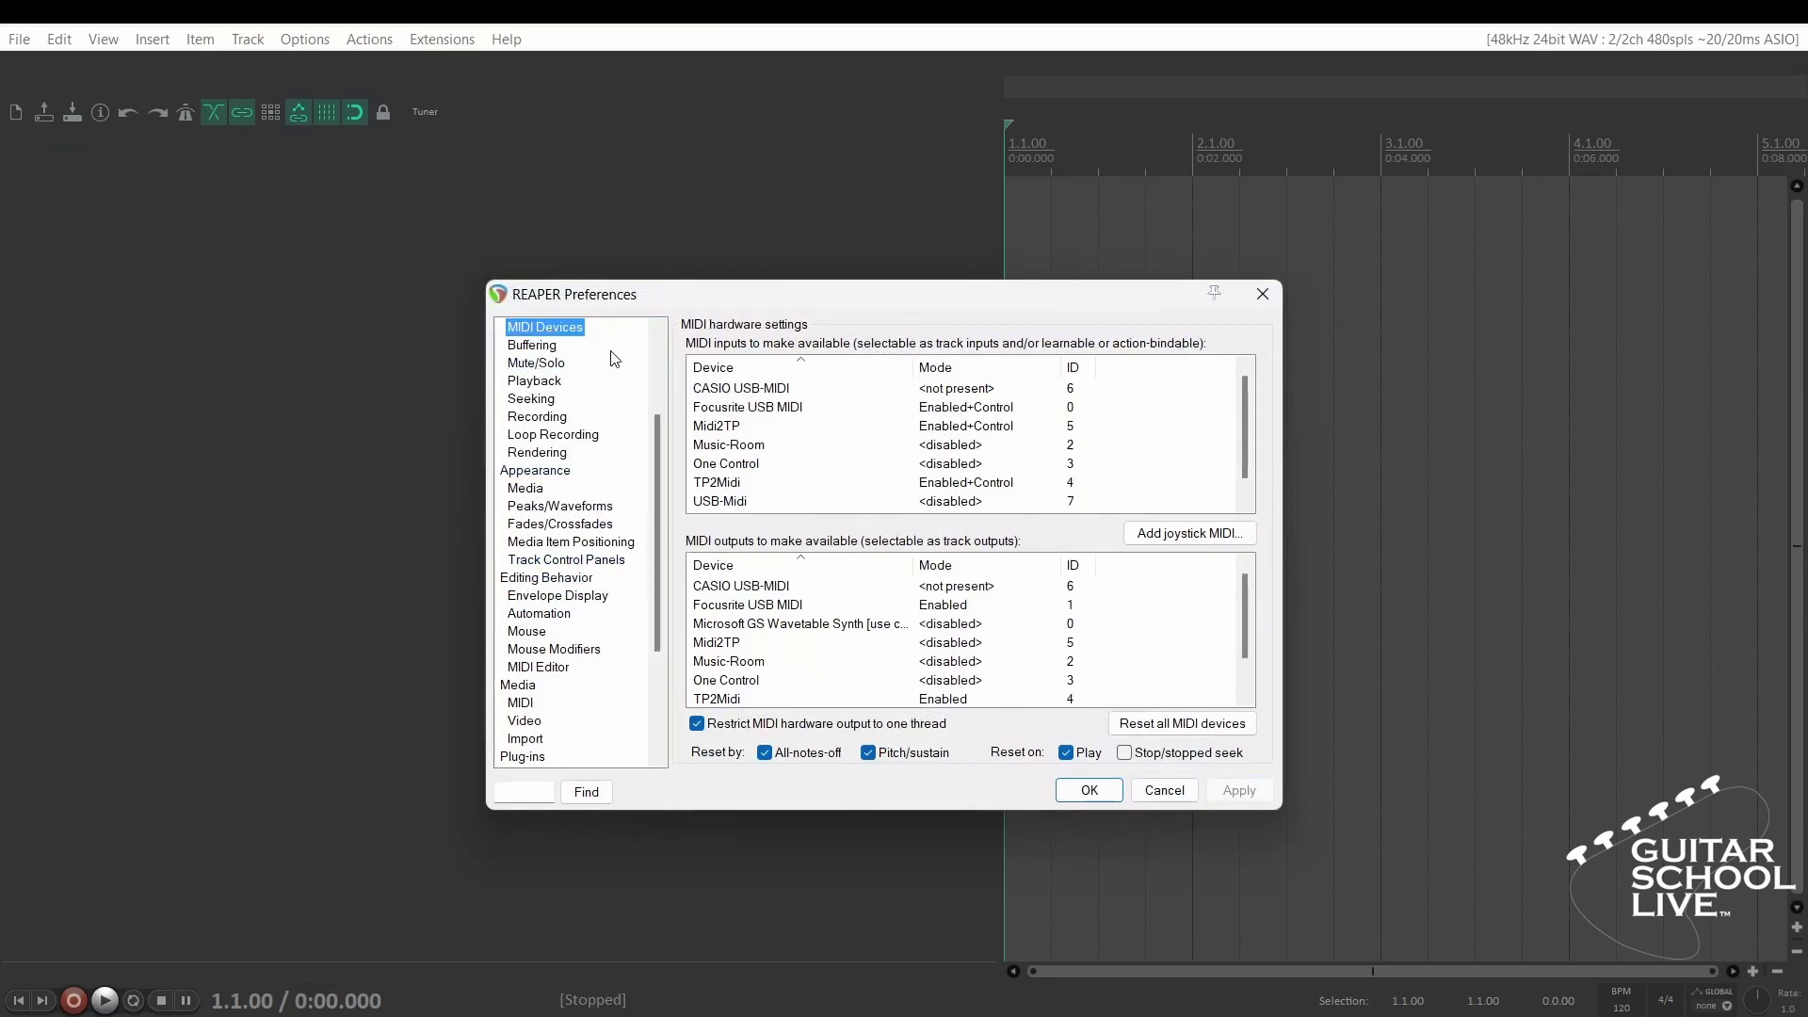
pyautogui.doubleClick(759, 501)
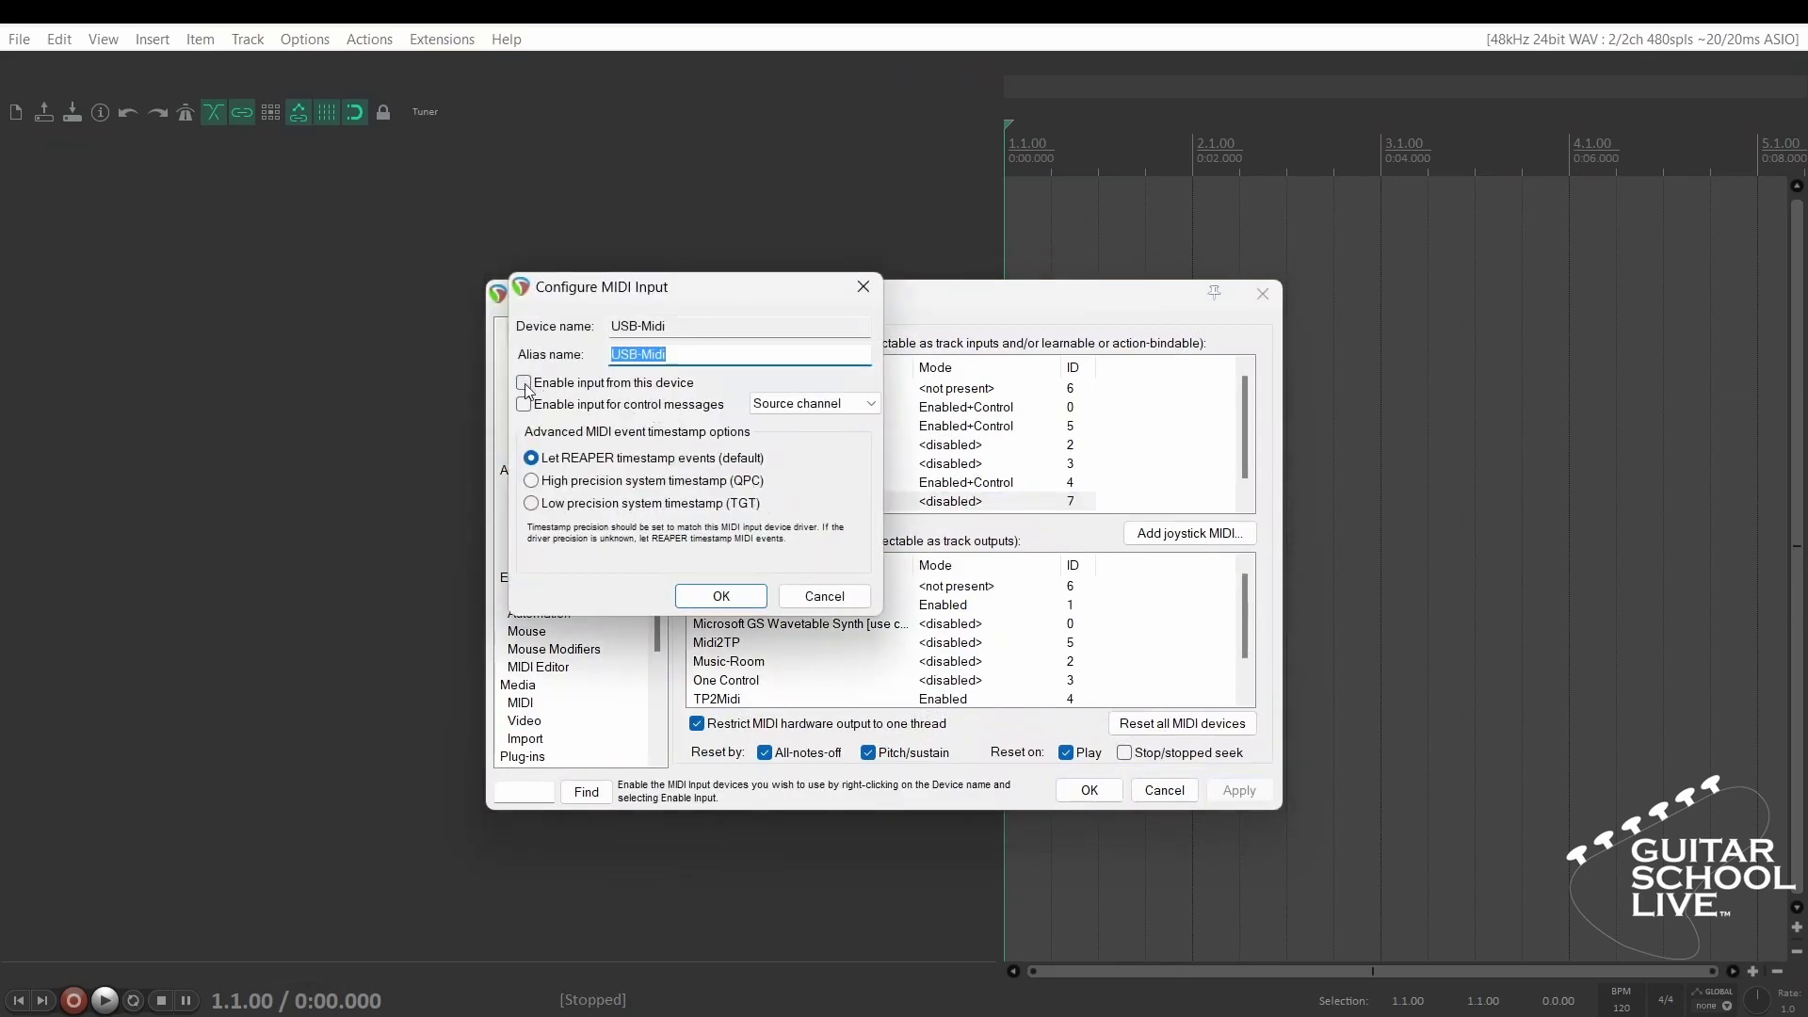
pyautogui.click(524, 382)
pyautogui.click(524, 404)
pyautogui.click(731, 597)
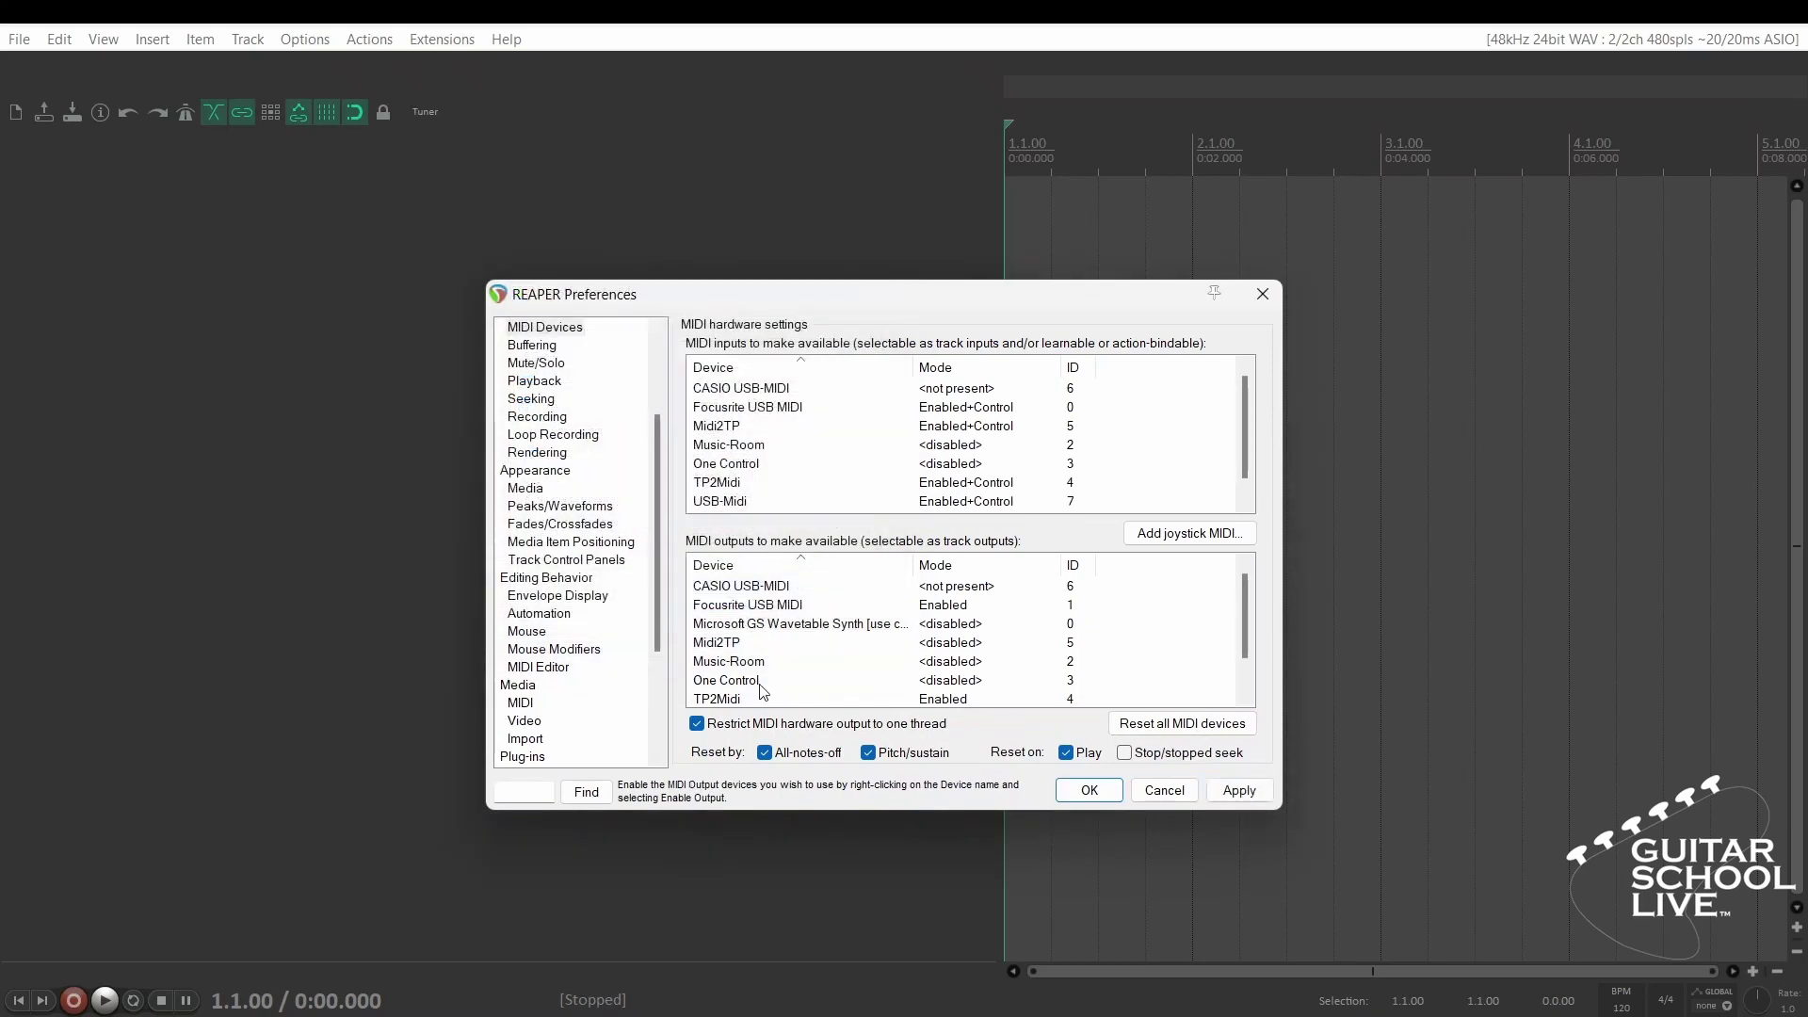
# - Enable USB-Midi as a MIDI output and apply the preferences
pyautogui.scroll(-1, 753, 685)
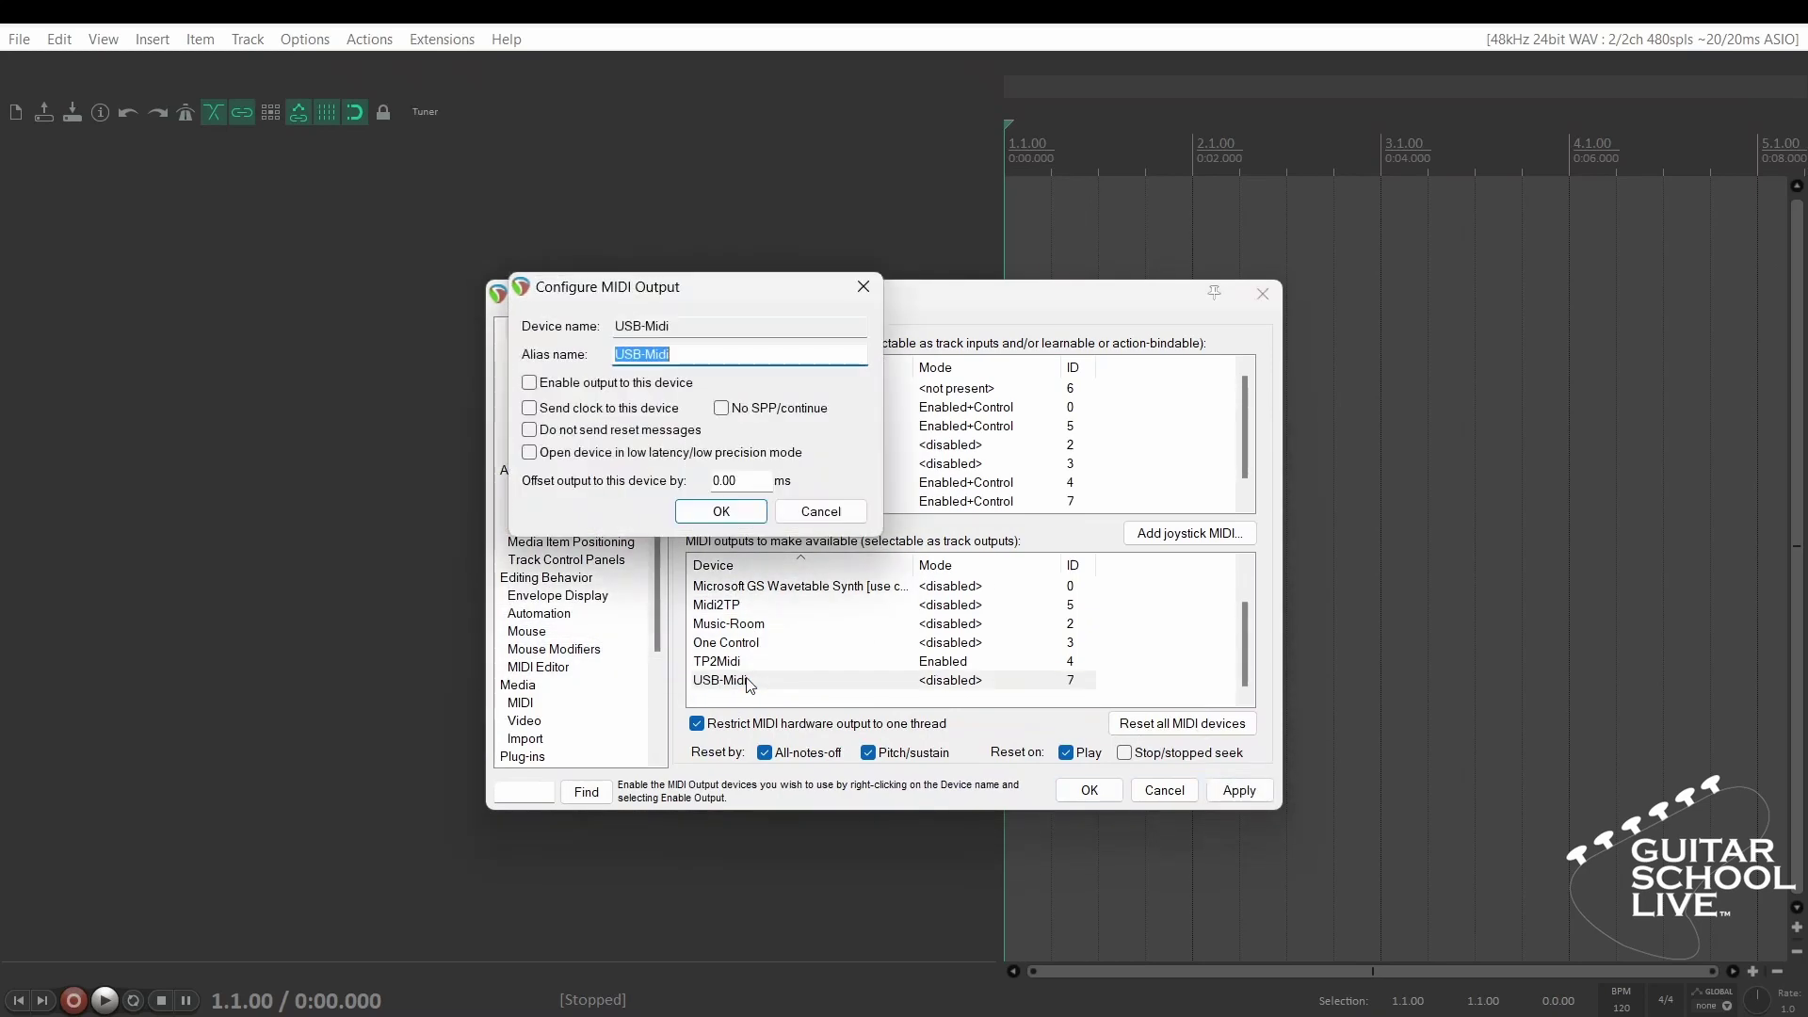
pyautogui.click(529, 383)
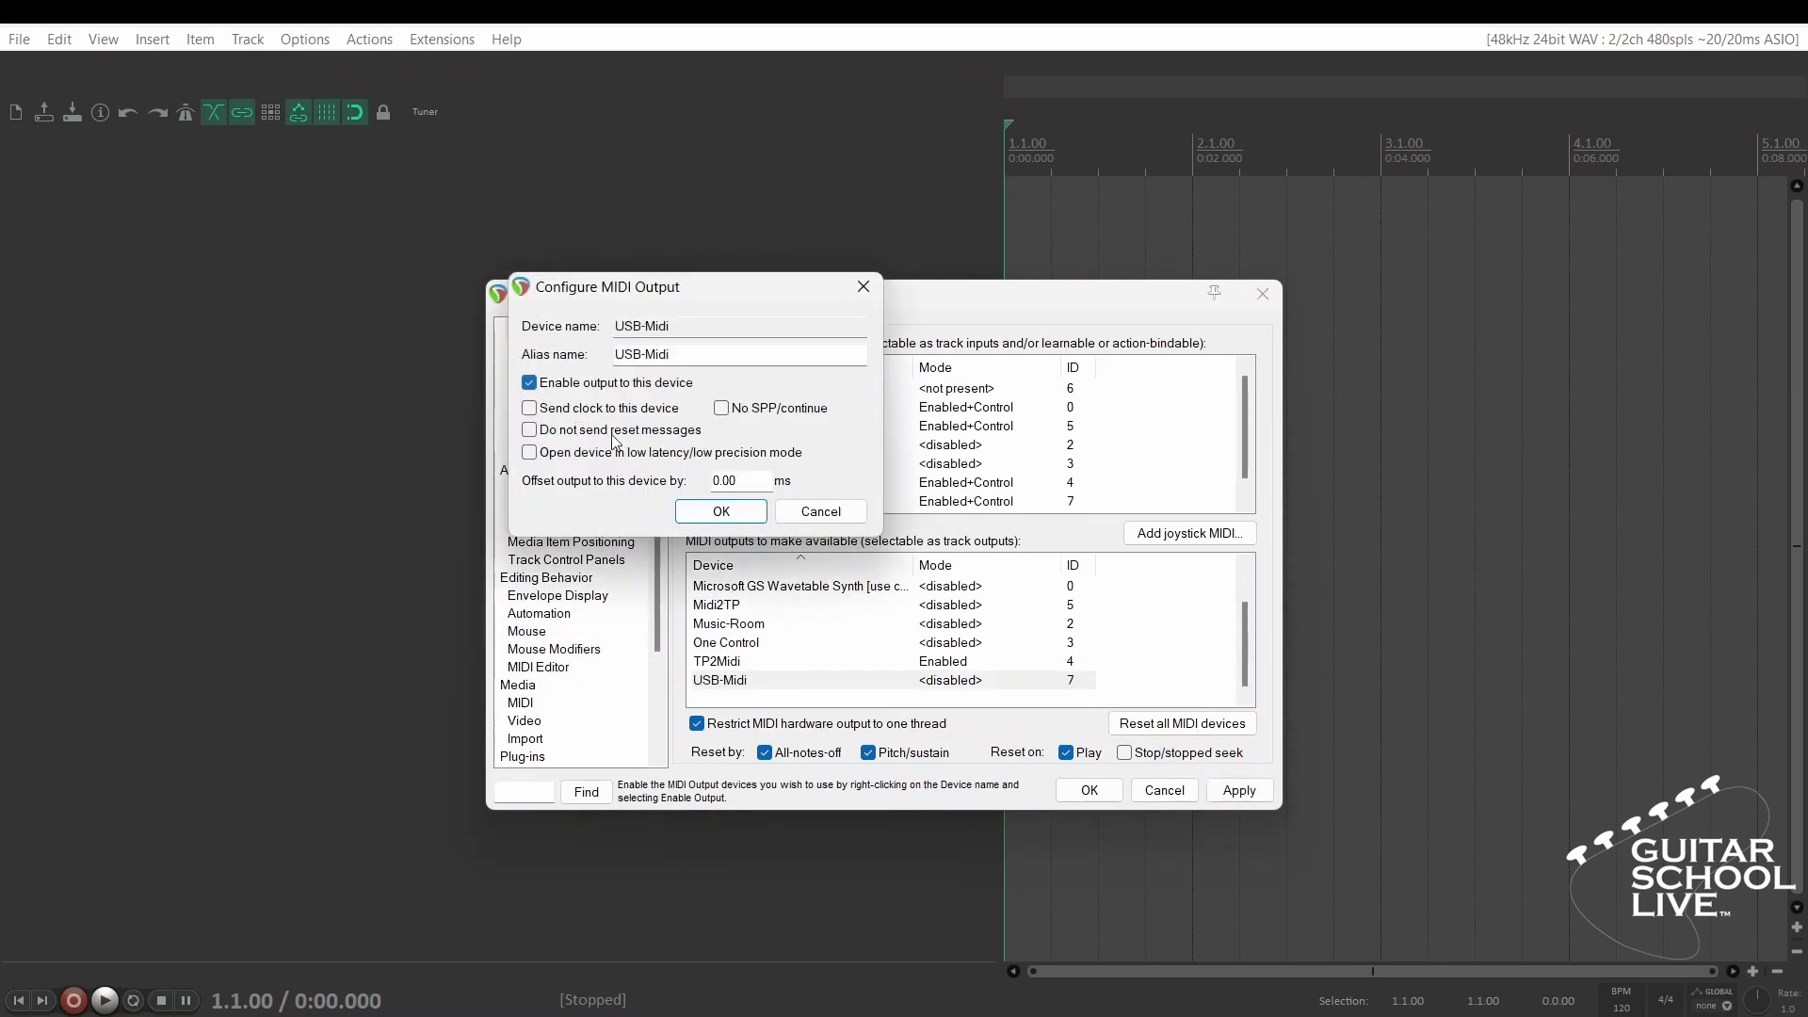
pyautogui.click(720, 510)
pyautogui.click(1238, 790)
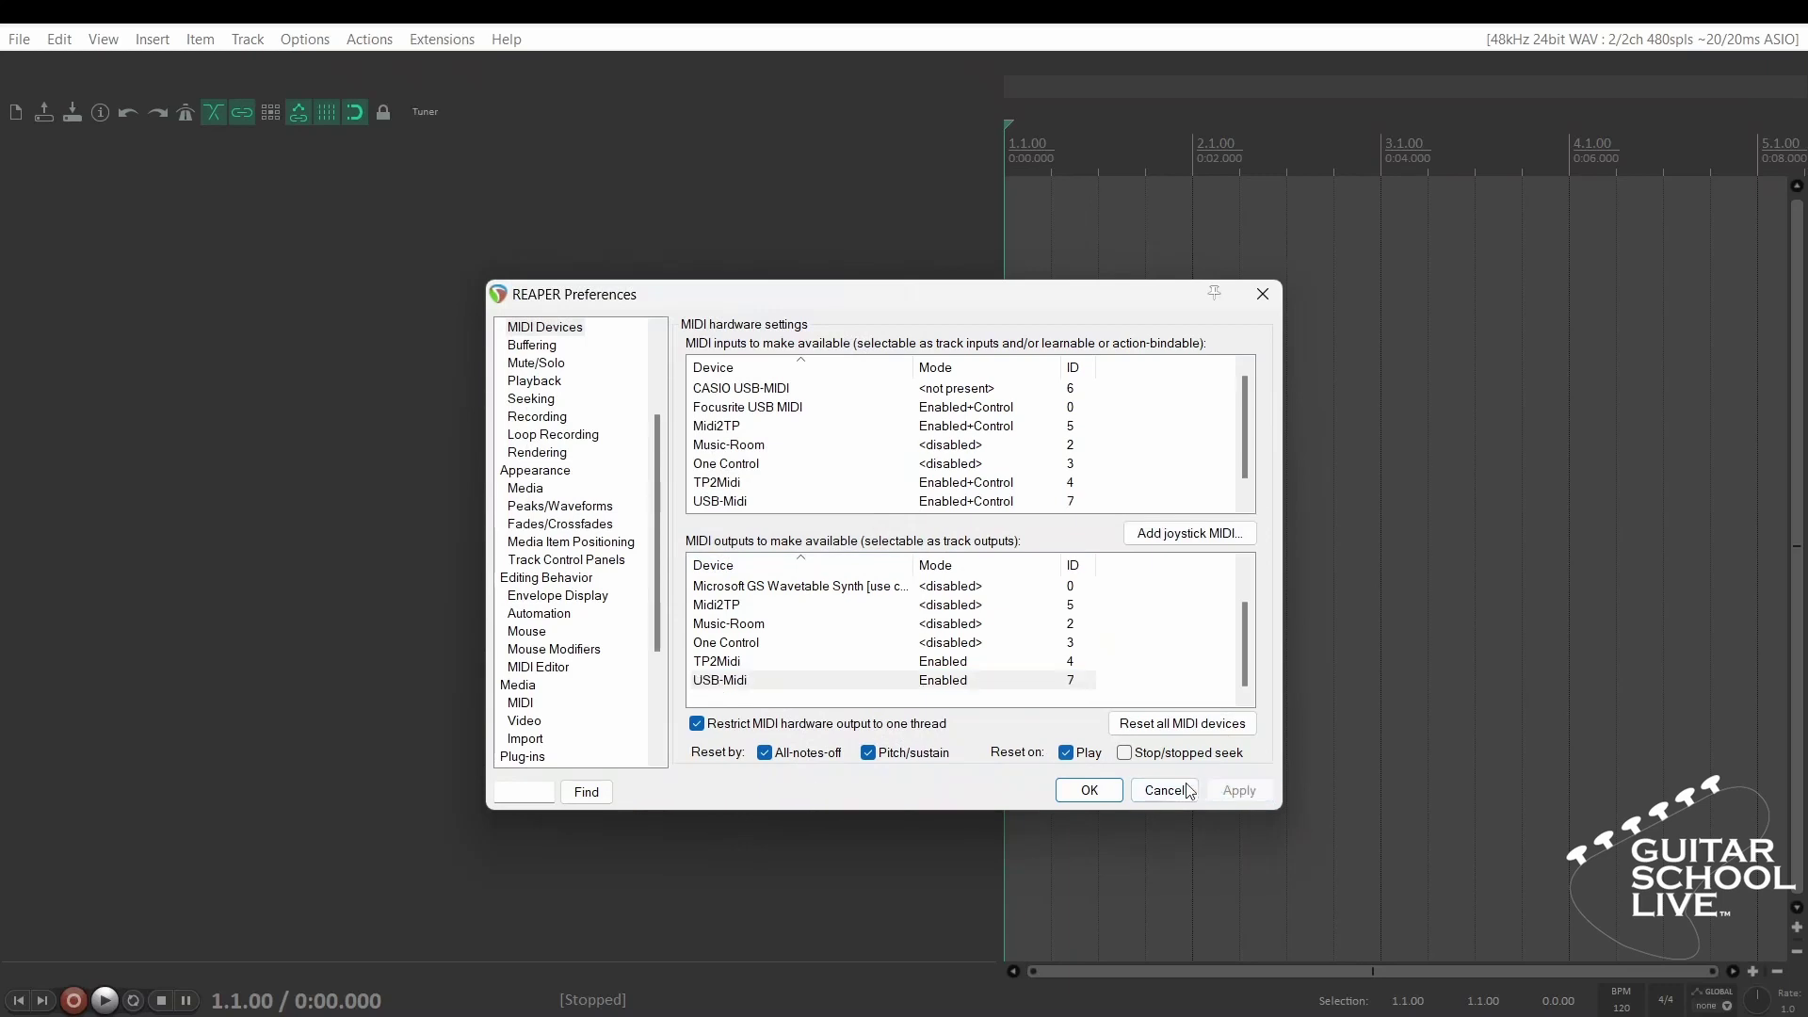
pyautogui.click(1089, 791)
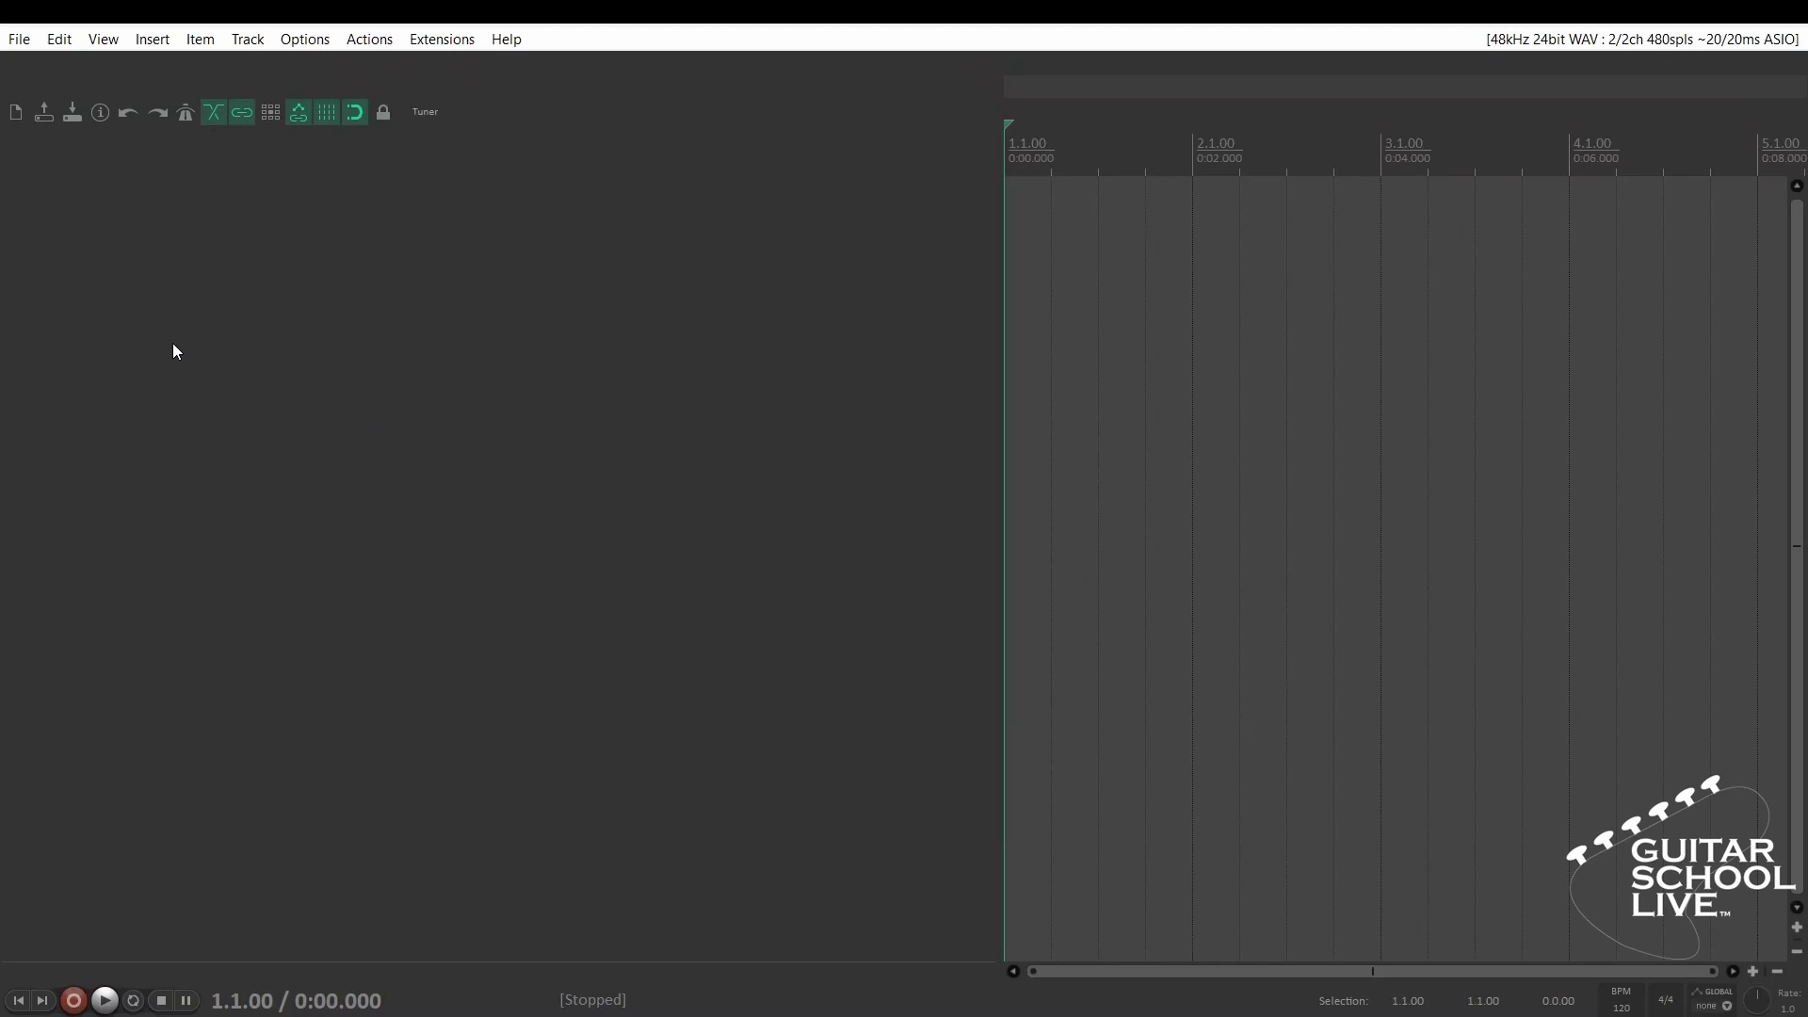
# - Add two new tracks and pick VST3: Helix Native (Line 6) in track 1's FX browser
pyautogui.doubleClick(270, 289)
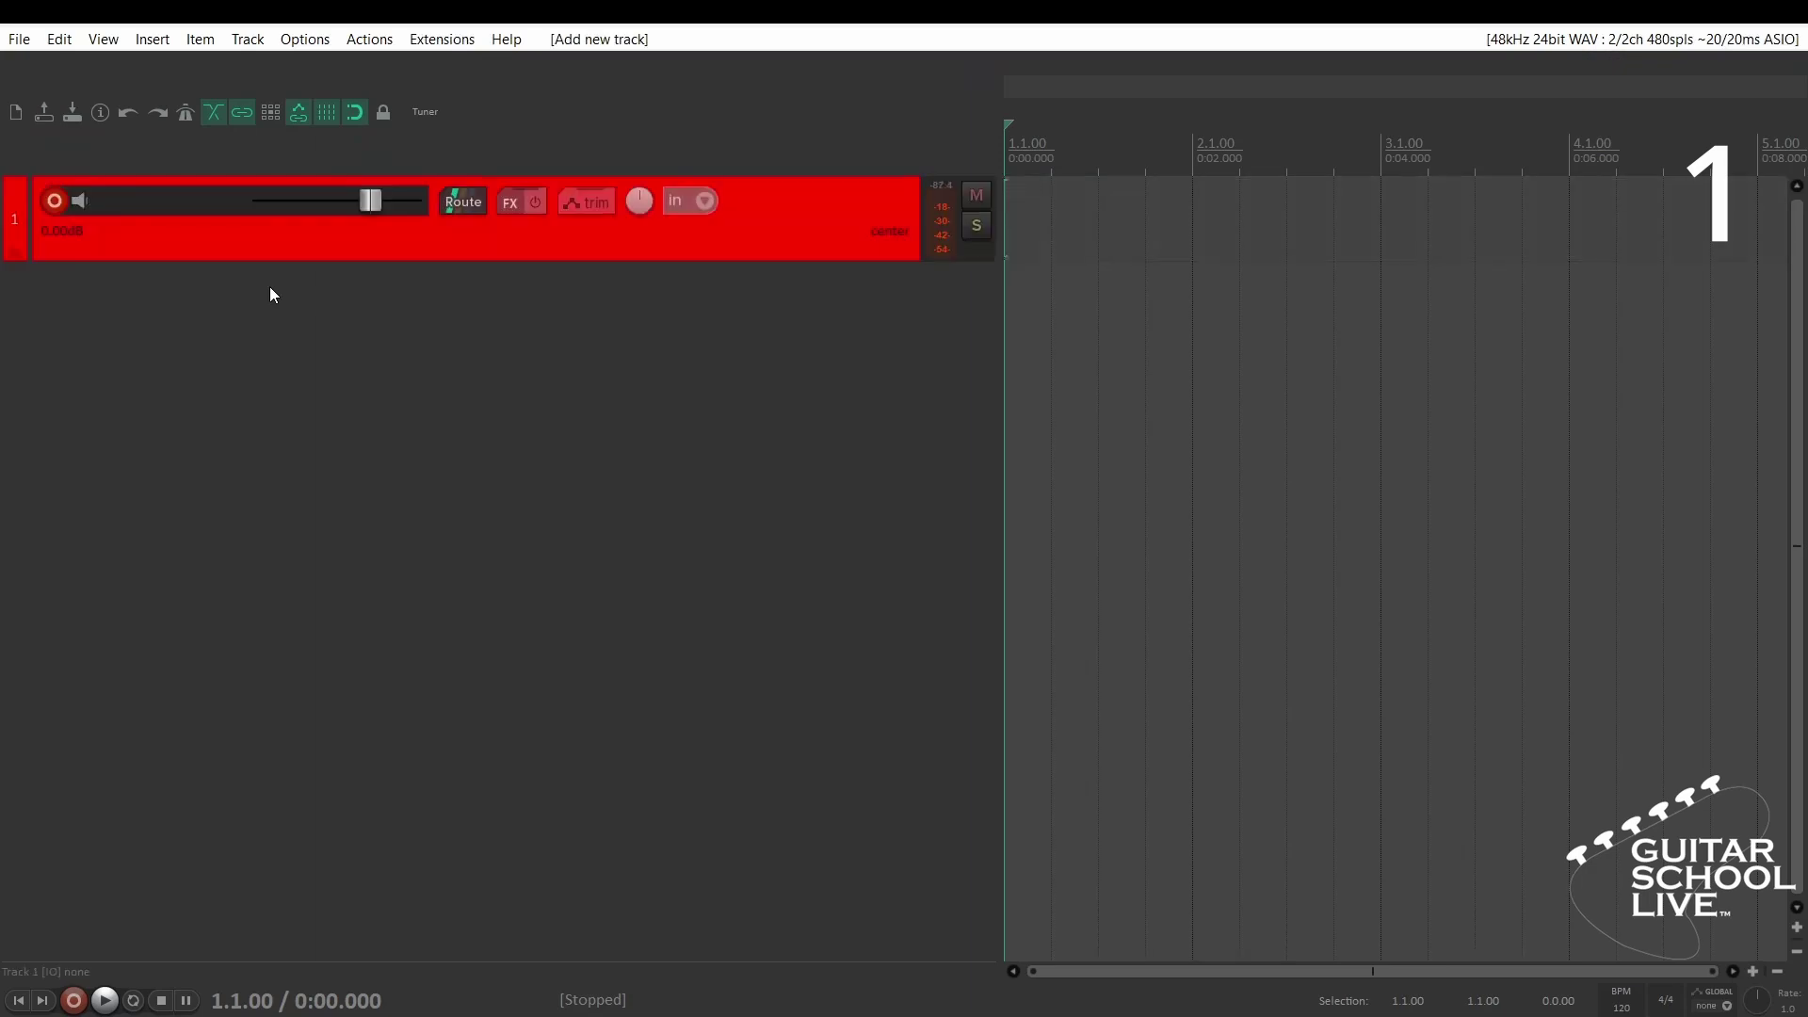
pyautogui.doubleClick(269, 288)
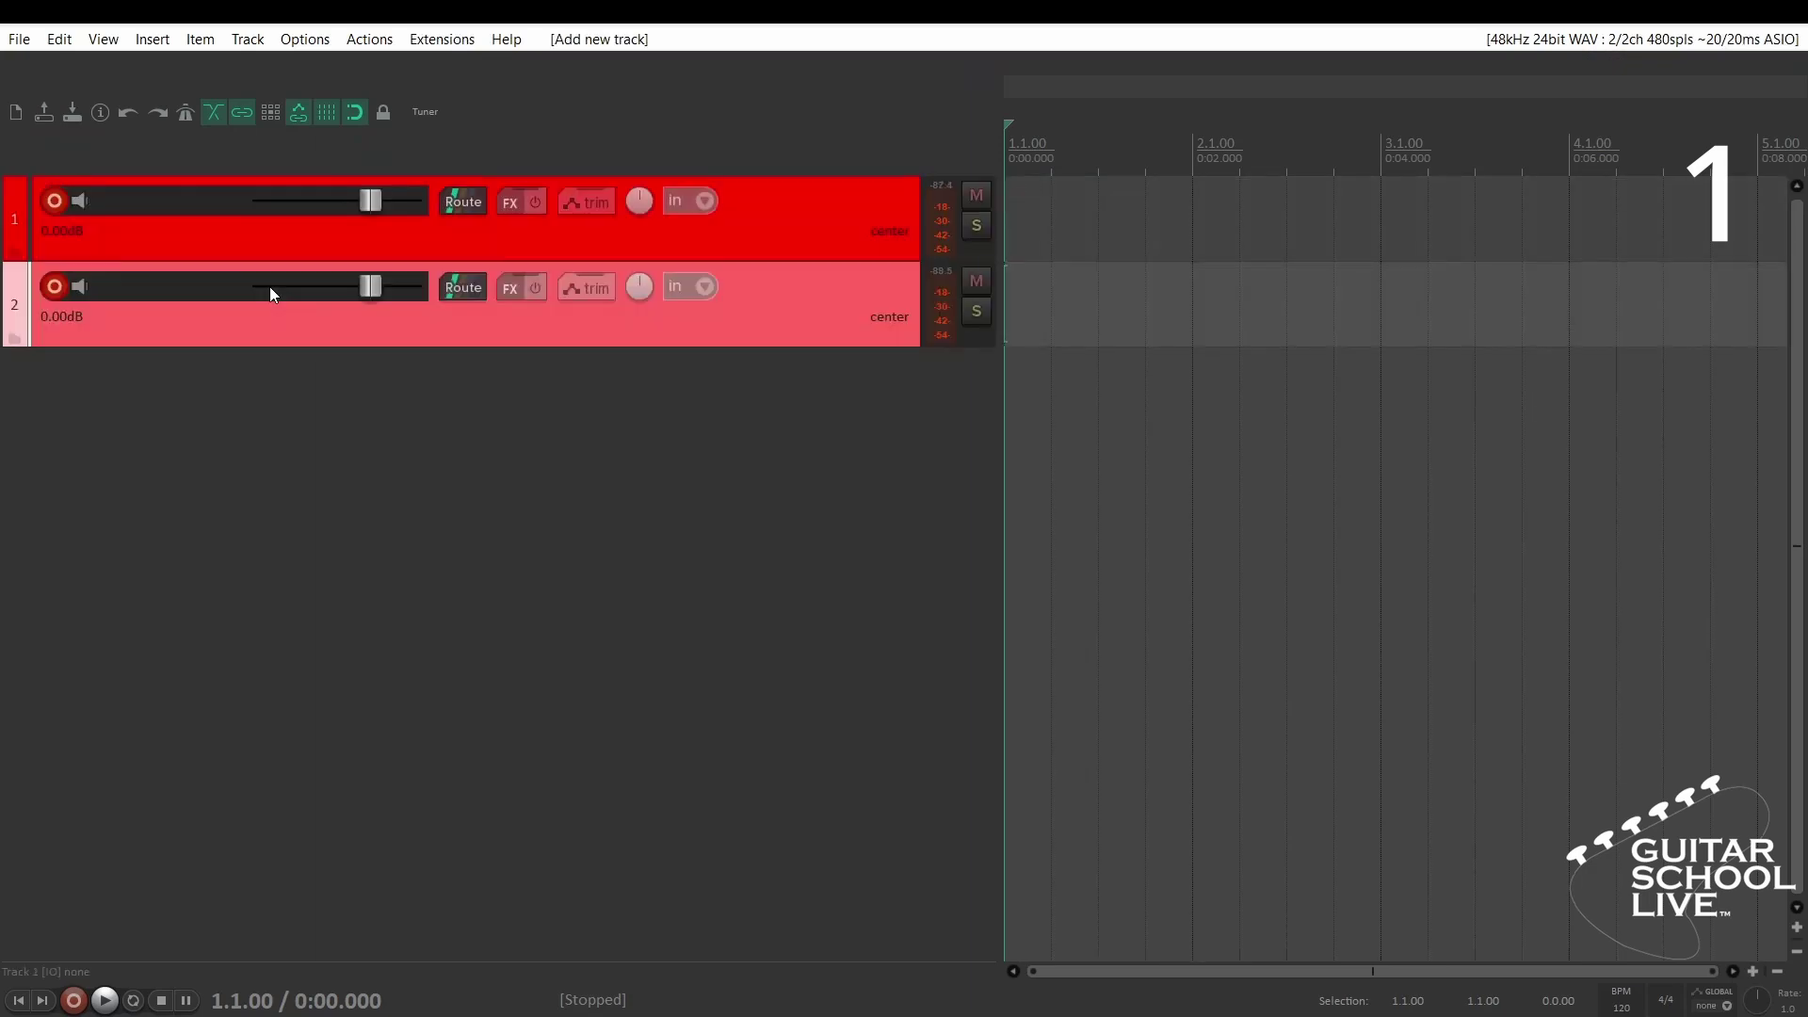
pyautogui.click(515, 205)
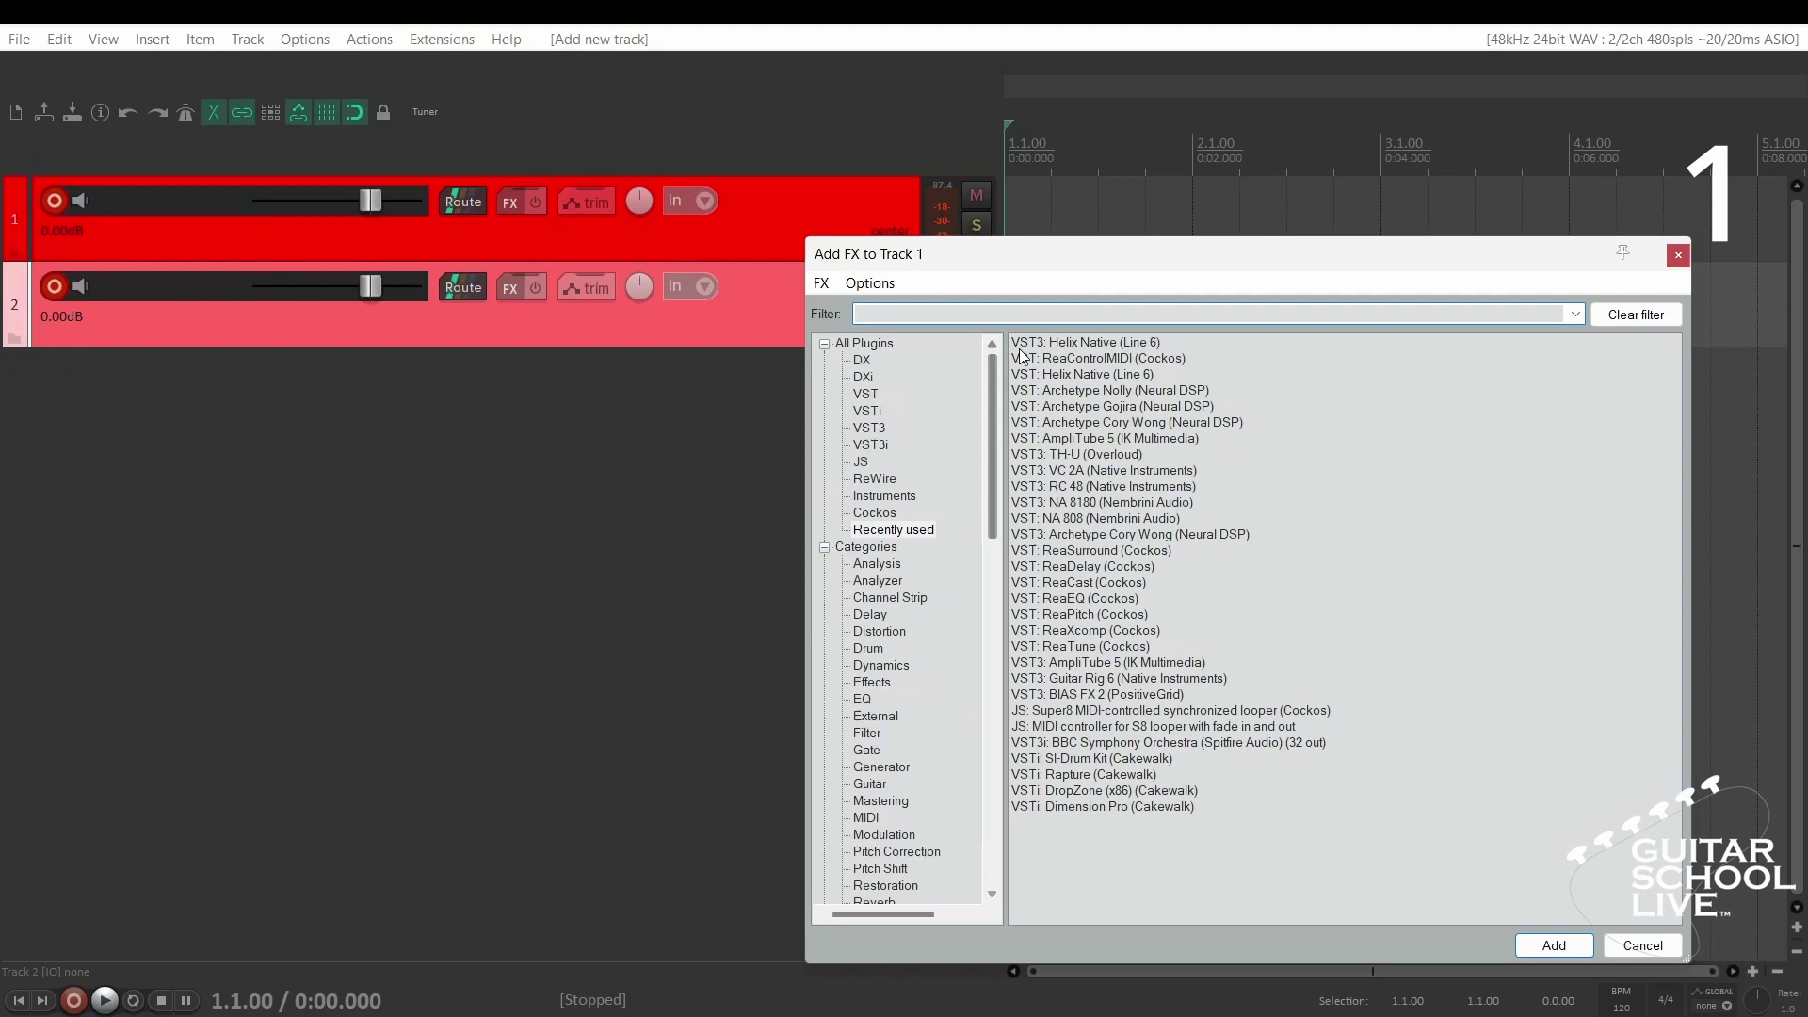
pyautogui.click(1057, 345)
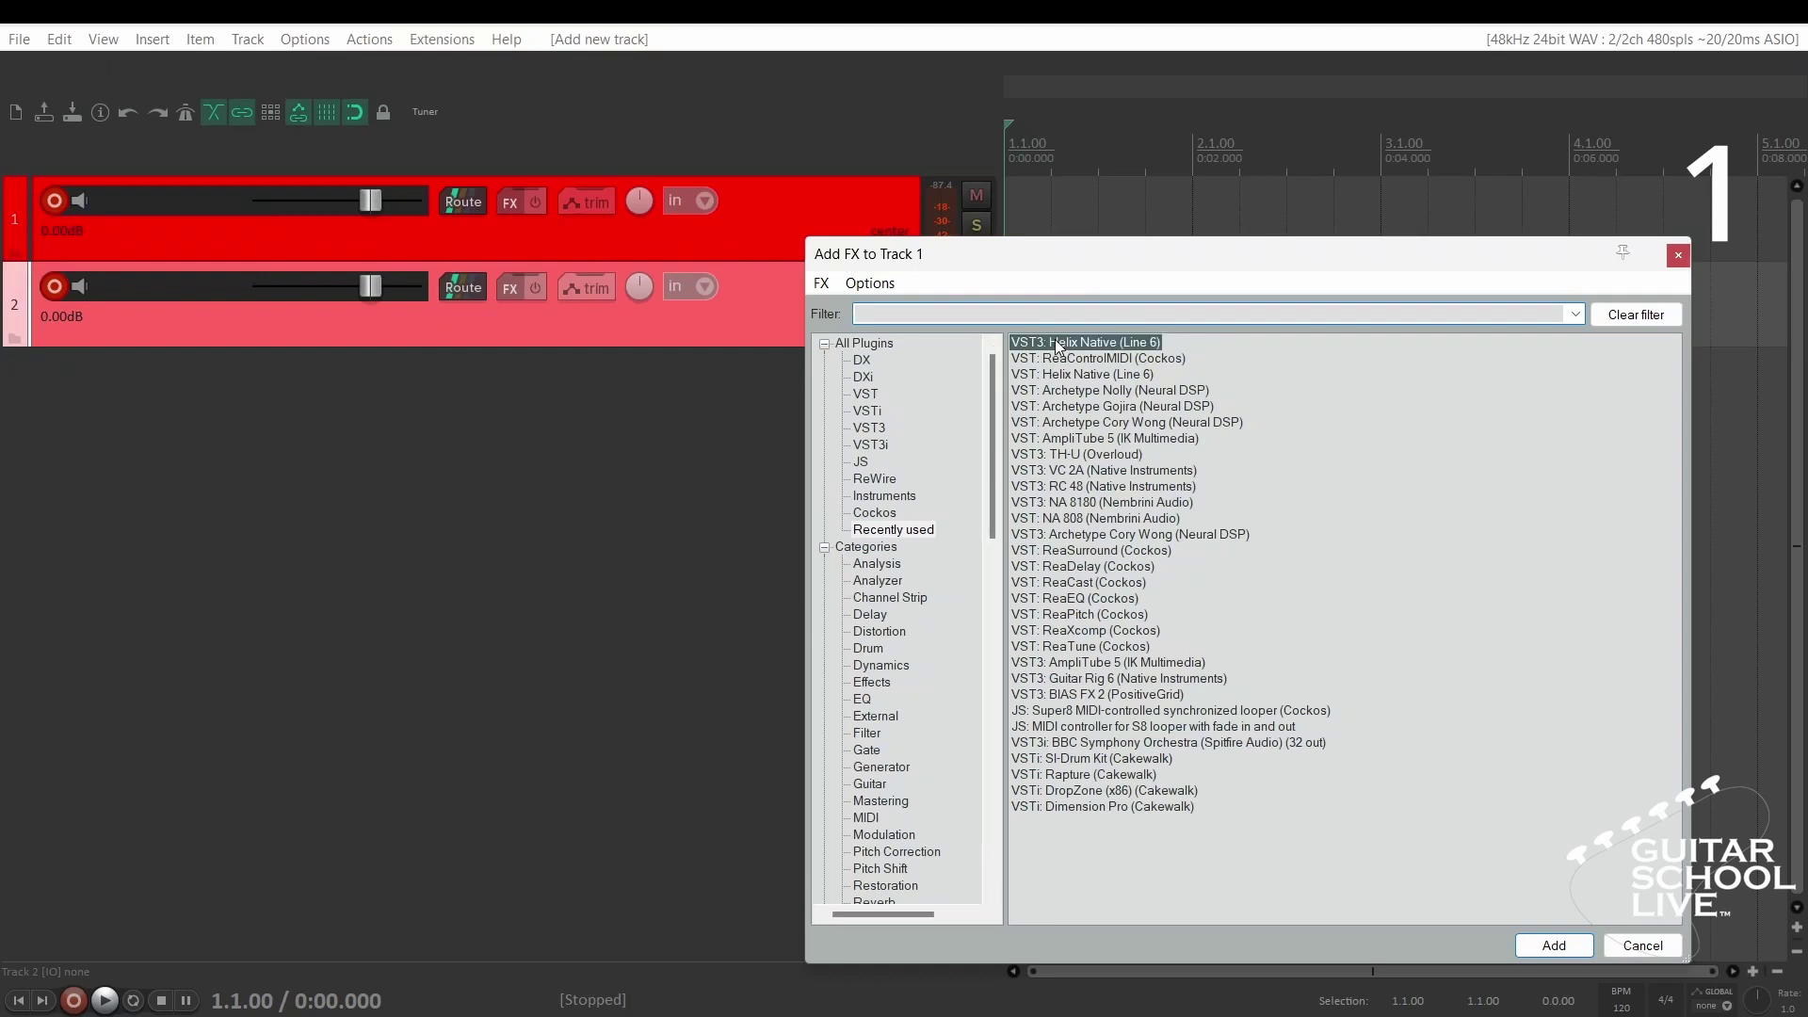
# - Load Helix Native onto track 1 and make track 2 taller
pyautogui.doubleClick(1058, 345)
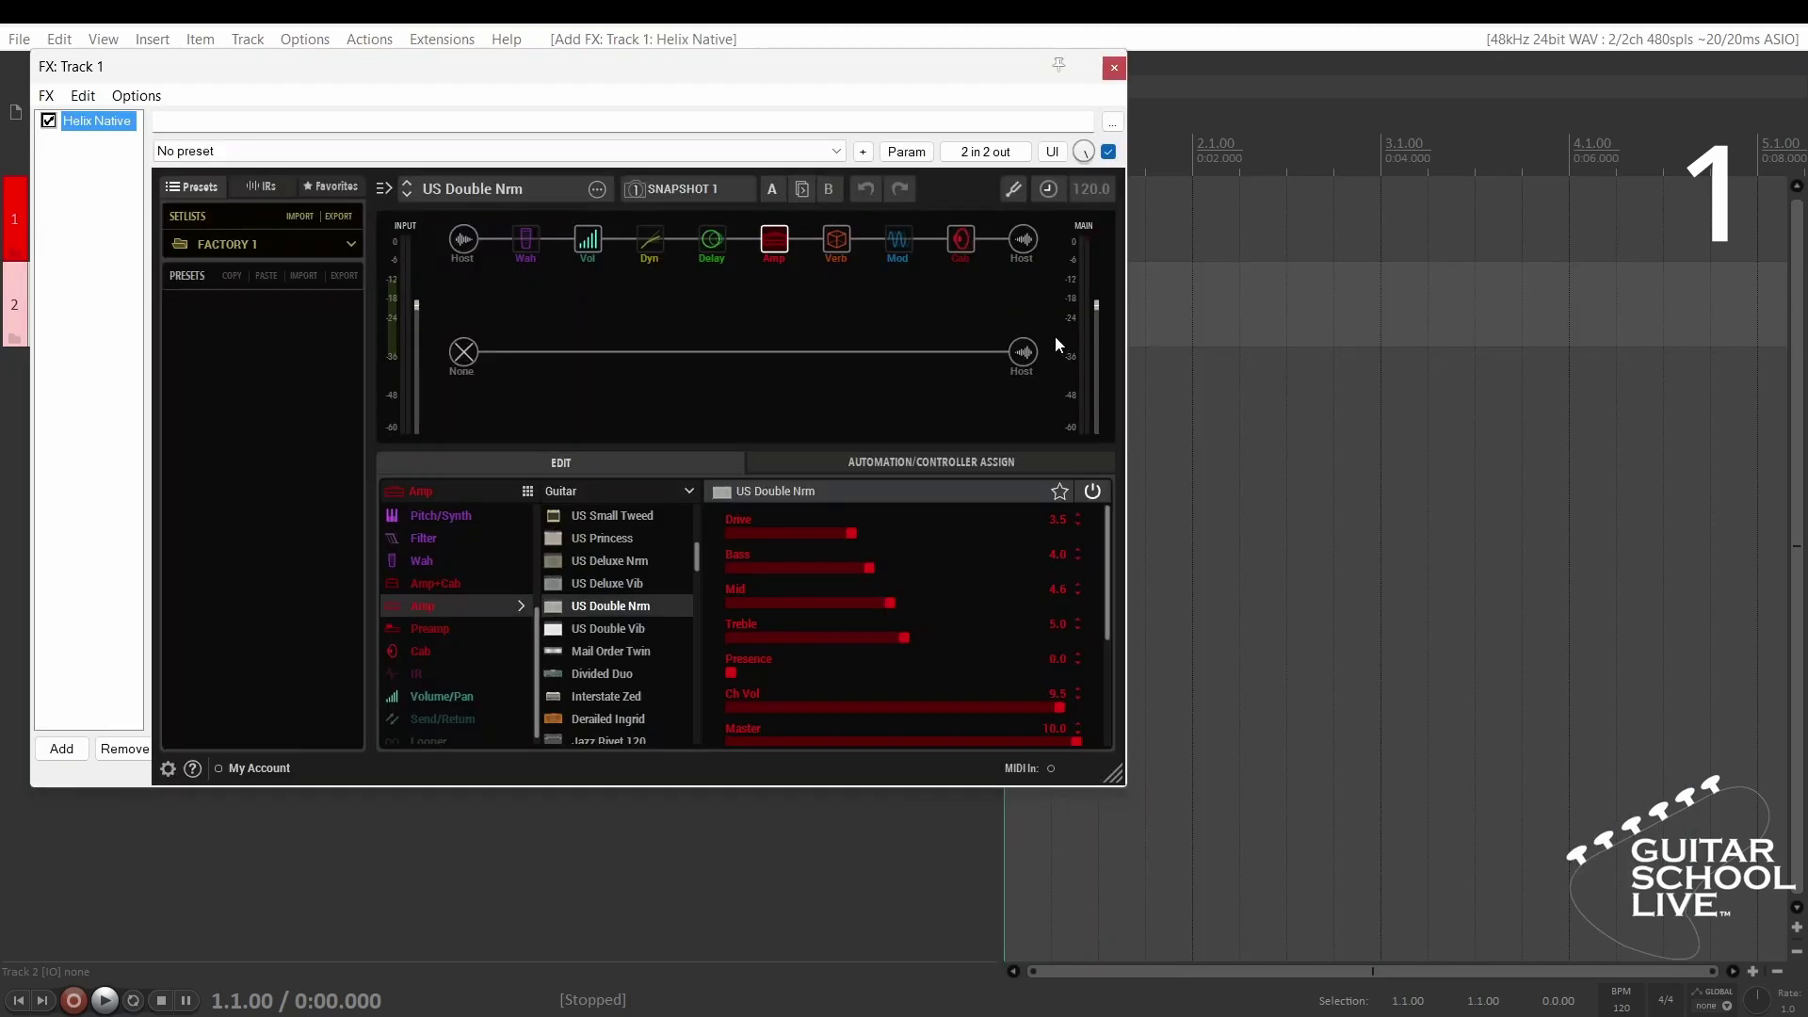
pyautogui.moveTo(636, 73); pyautogui.dragTo(1210, 196)
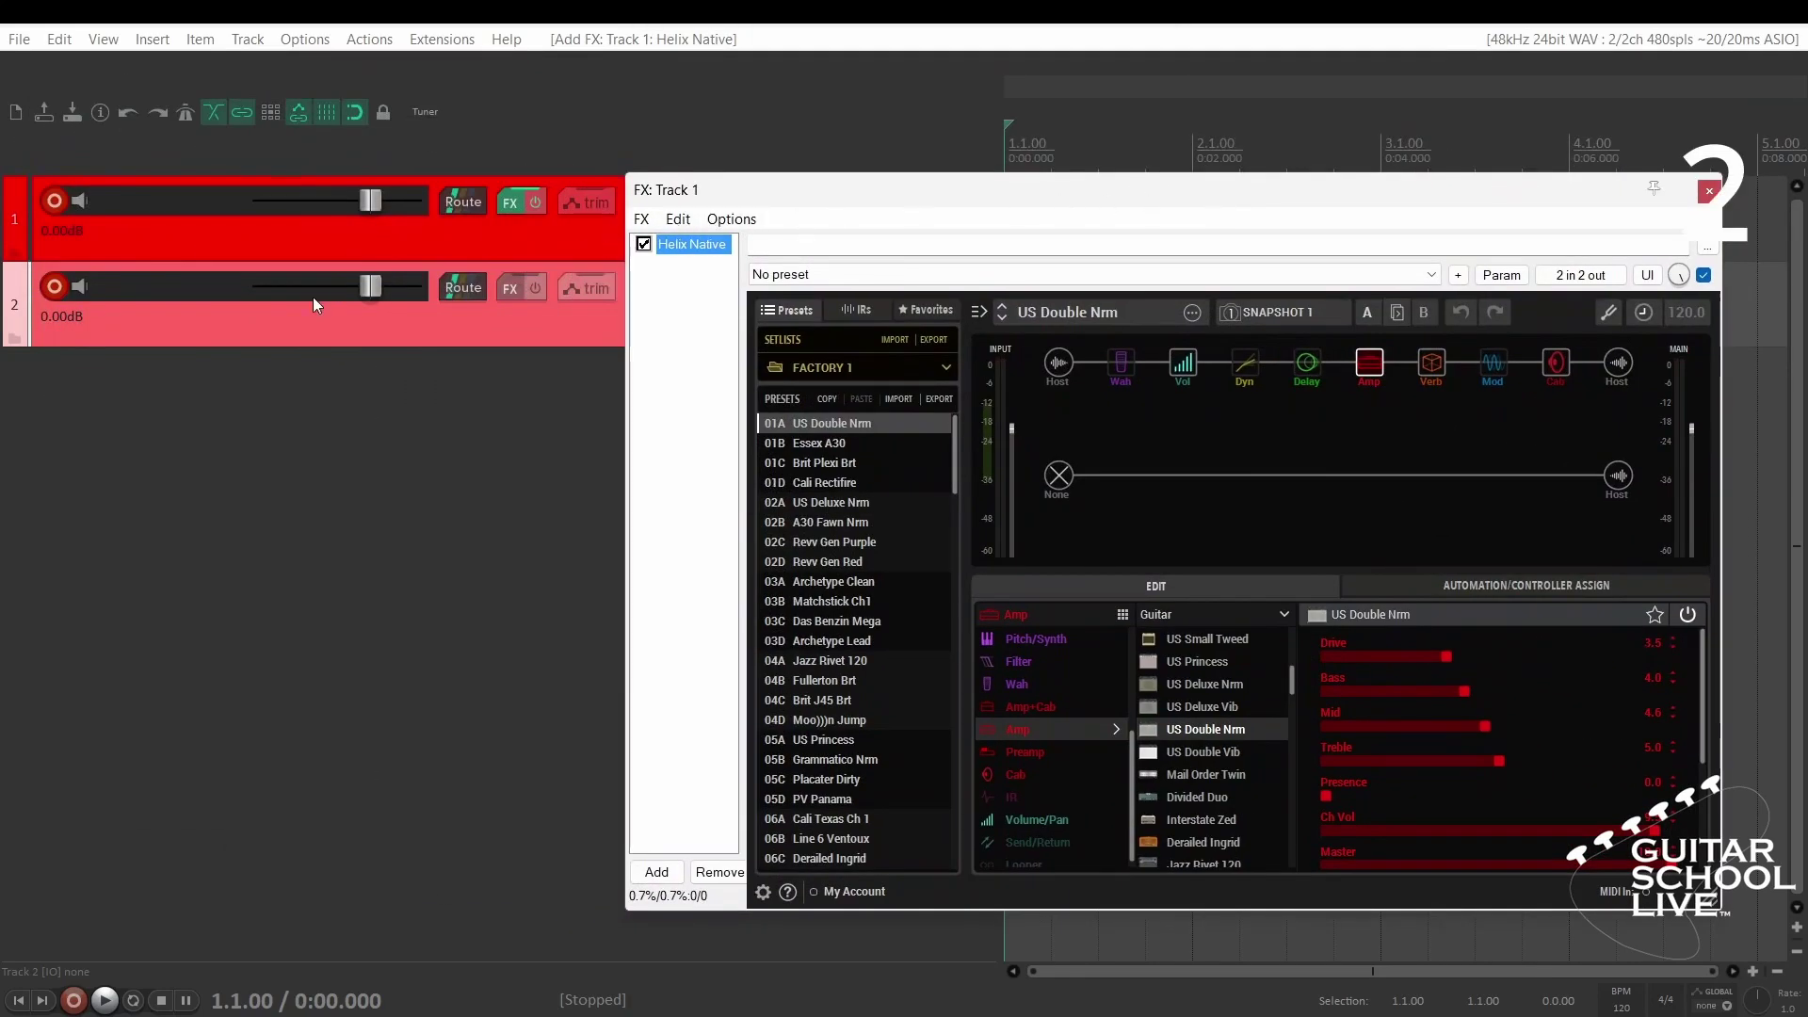
pyautogui.moveTo(238, 343); pyautogui.dragTo(243, 478)
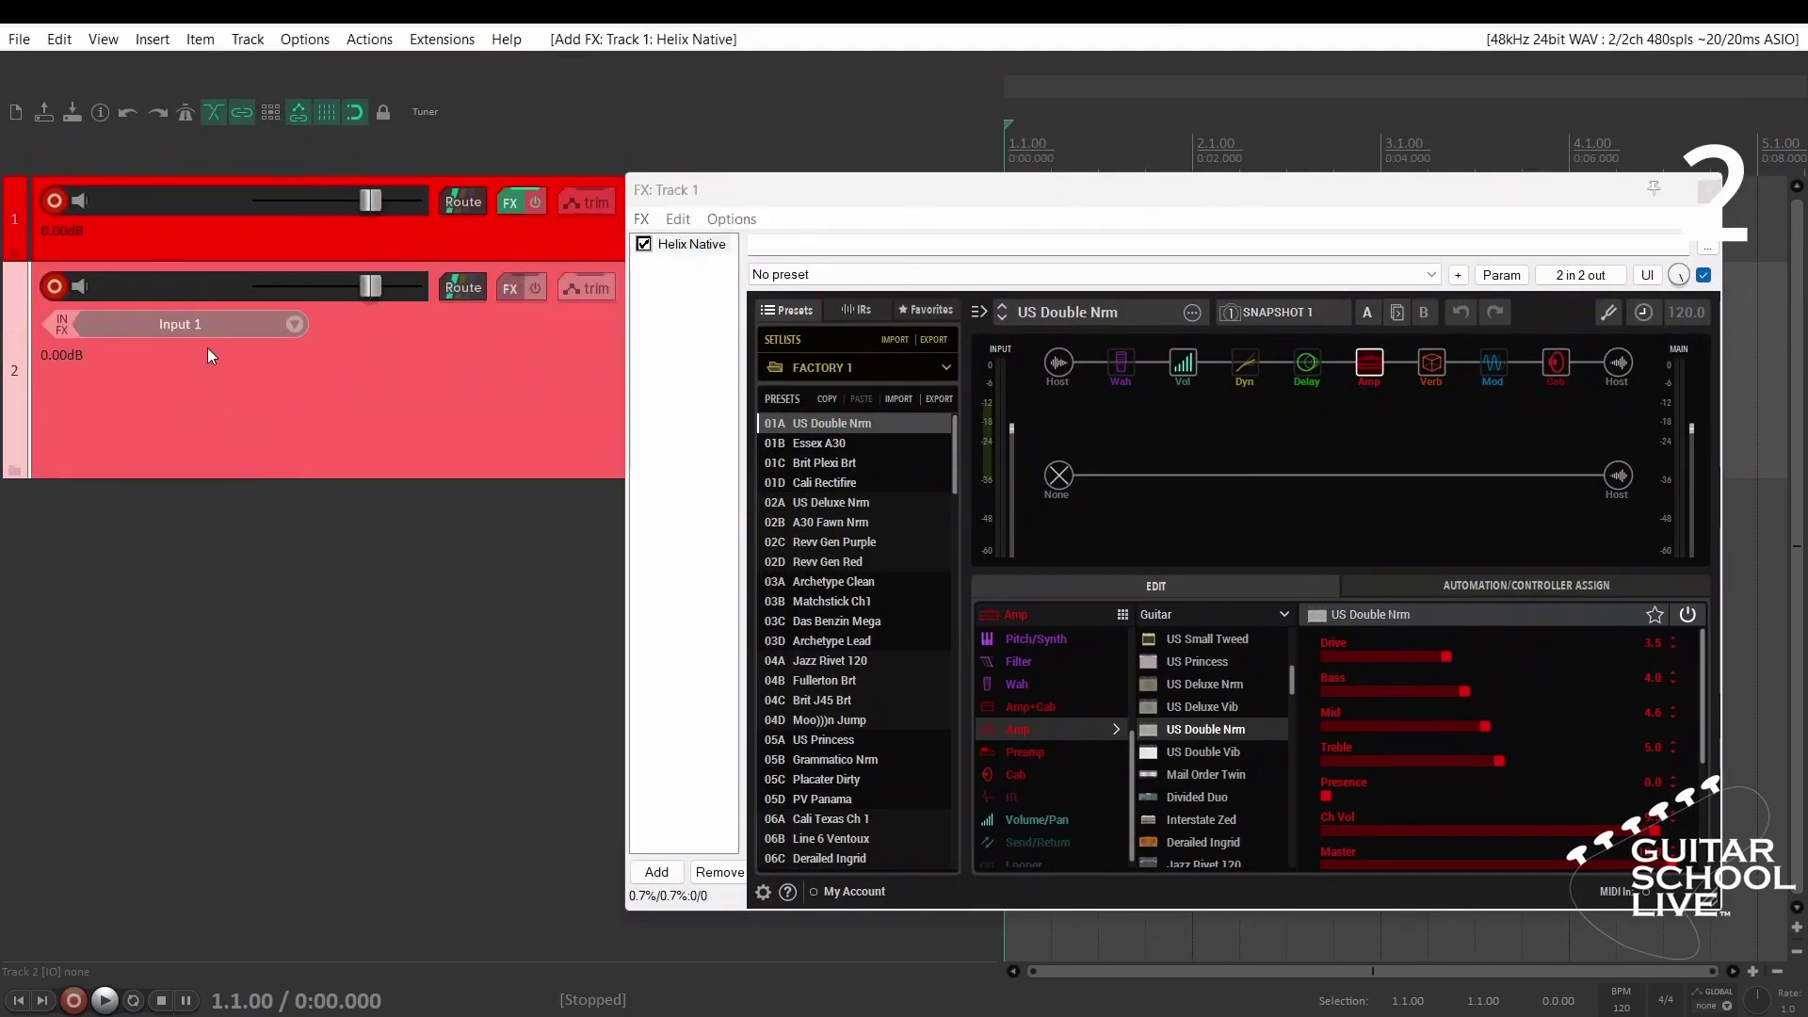
# - Set track 2's input to USB-Midi on all channels, route it to track 1, and record-arm it
pyautogui.click(205, 324)
pyautogui.moveTo(283, 388)
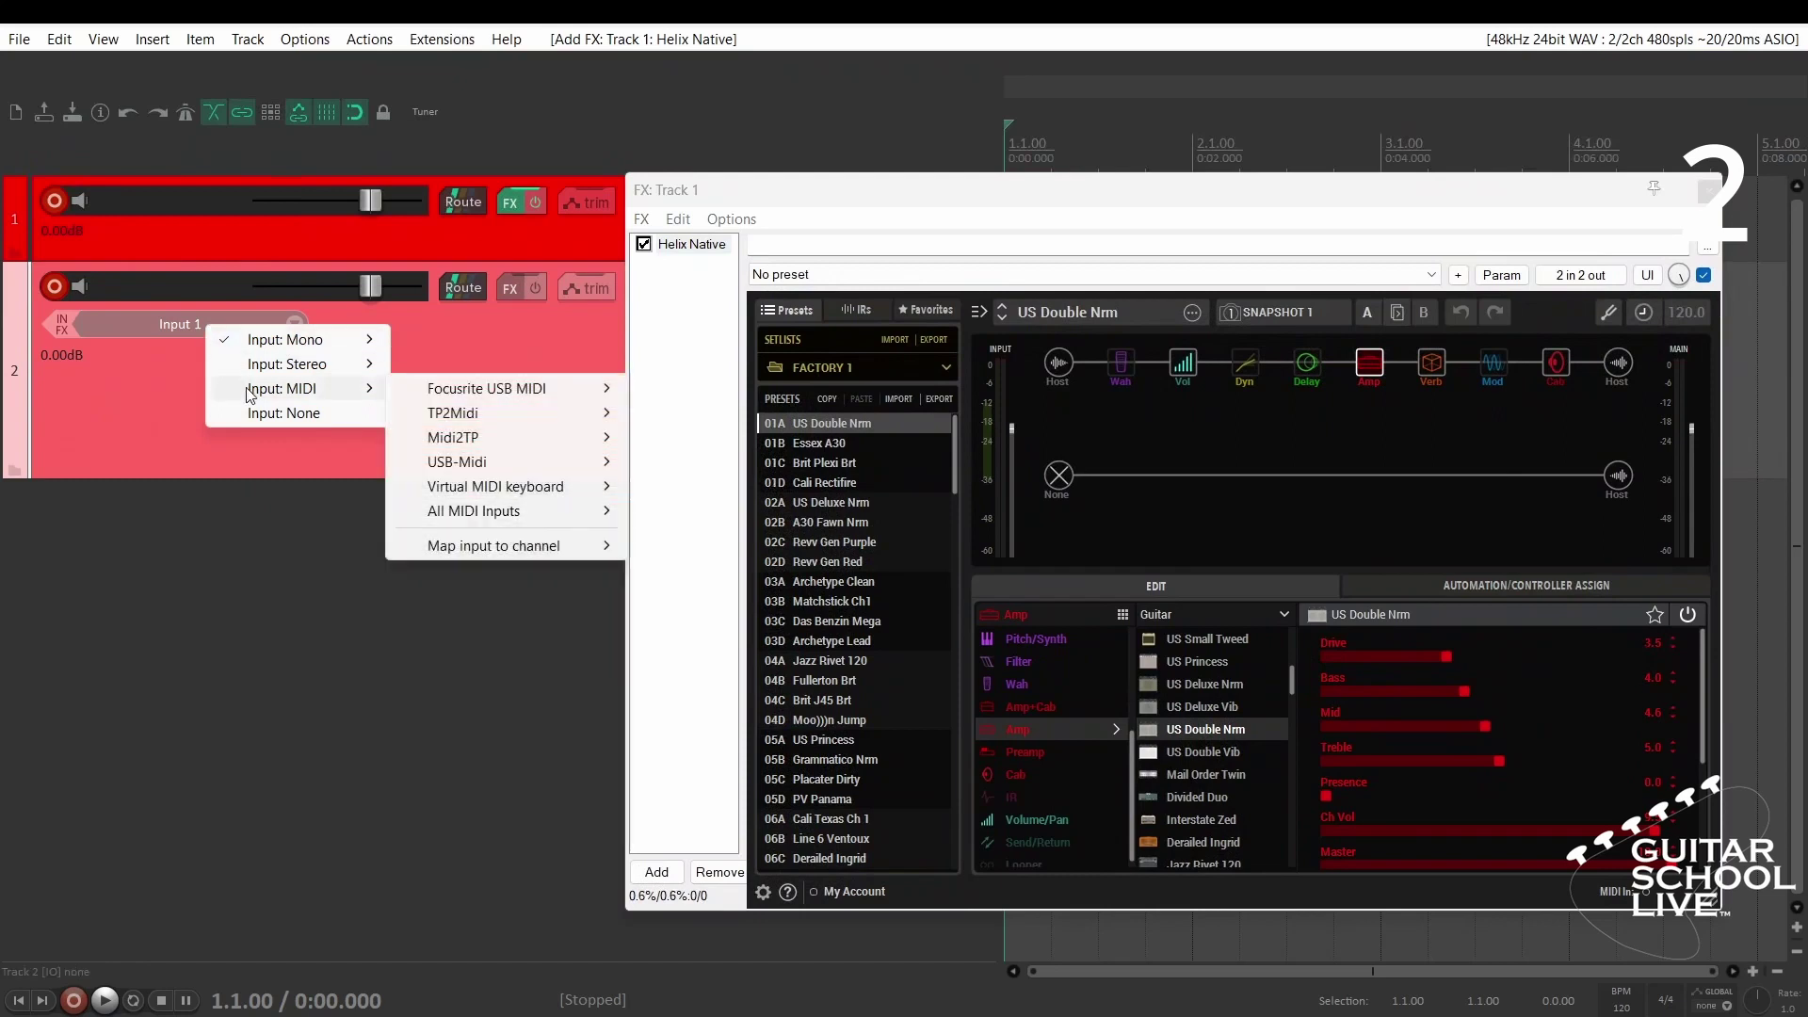
pyautogui.moveTo(459, 466)
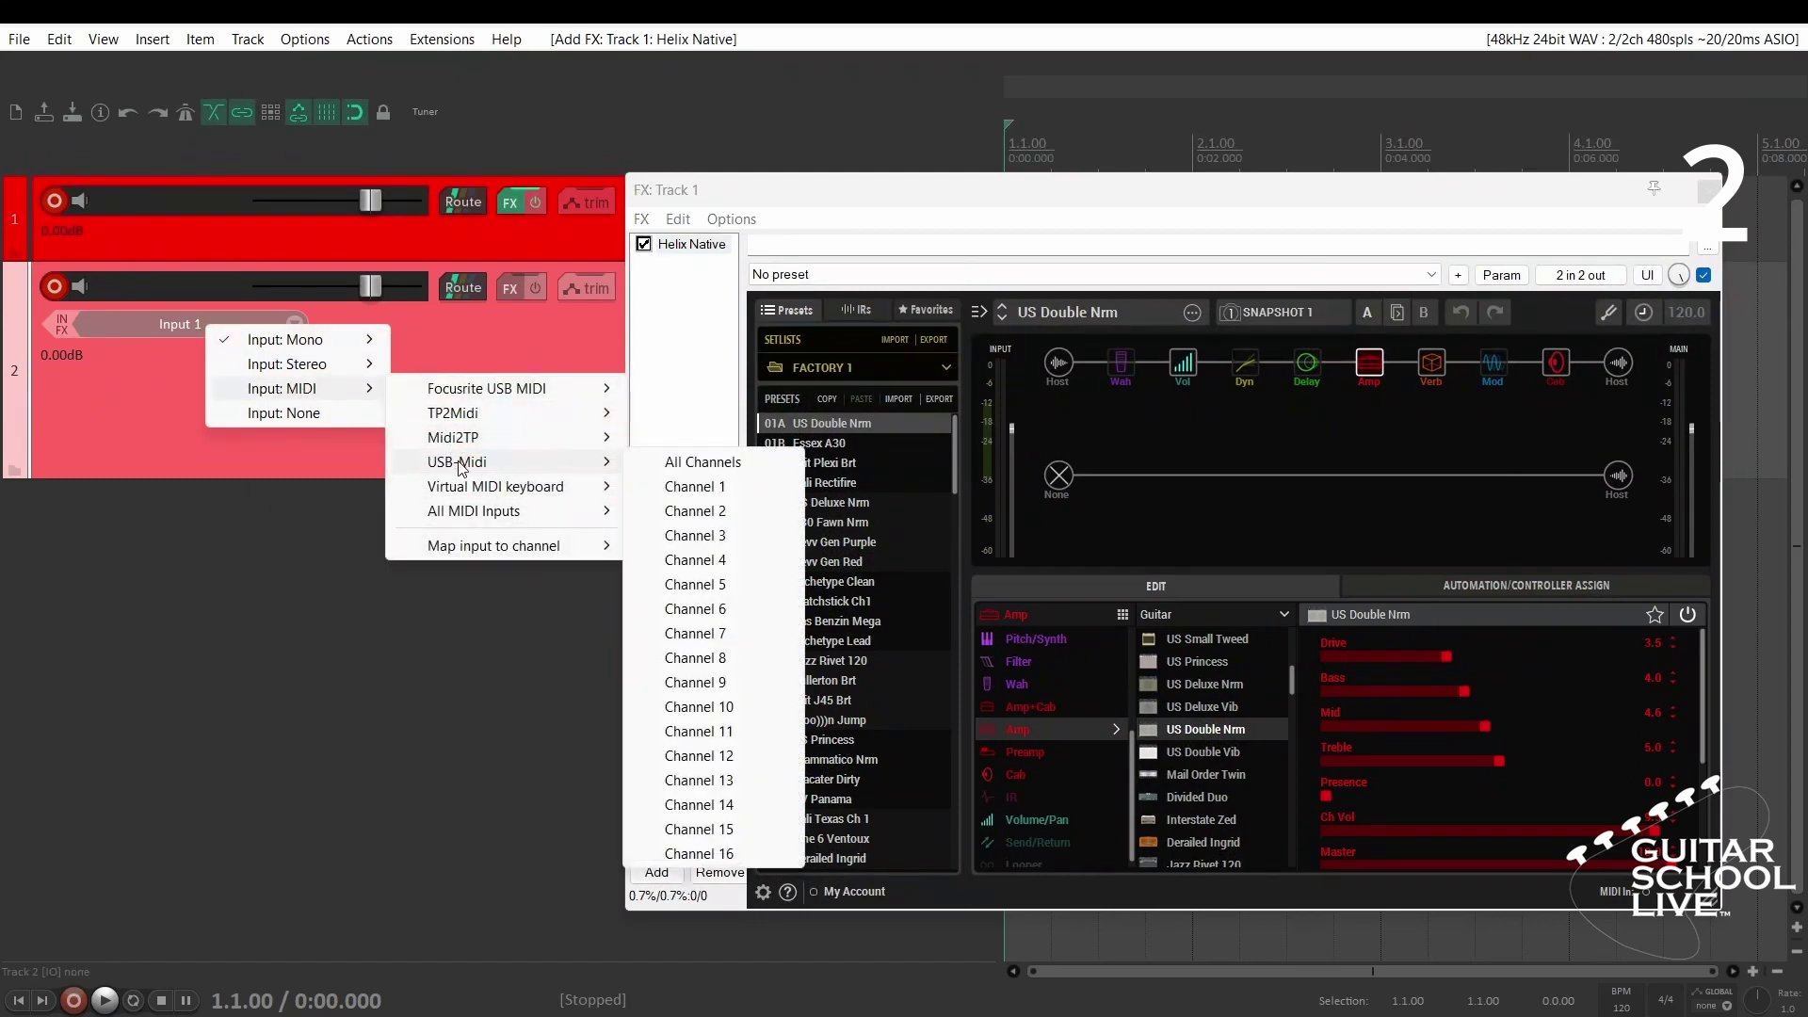
pyautogui.click(683, 465)
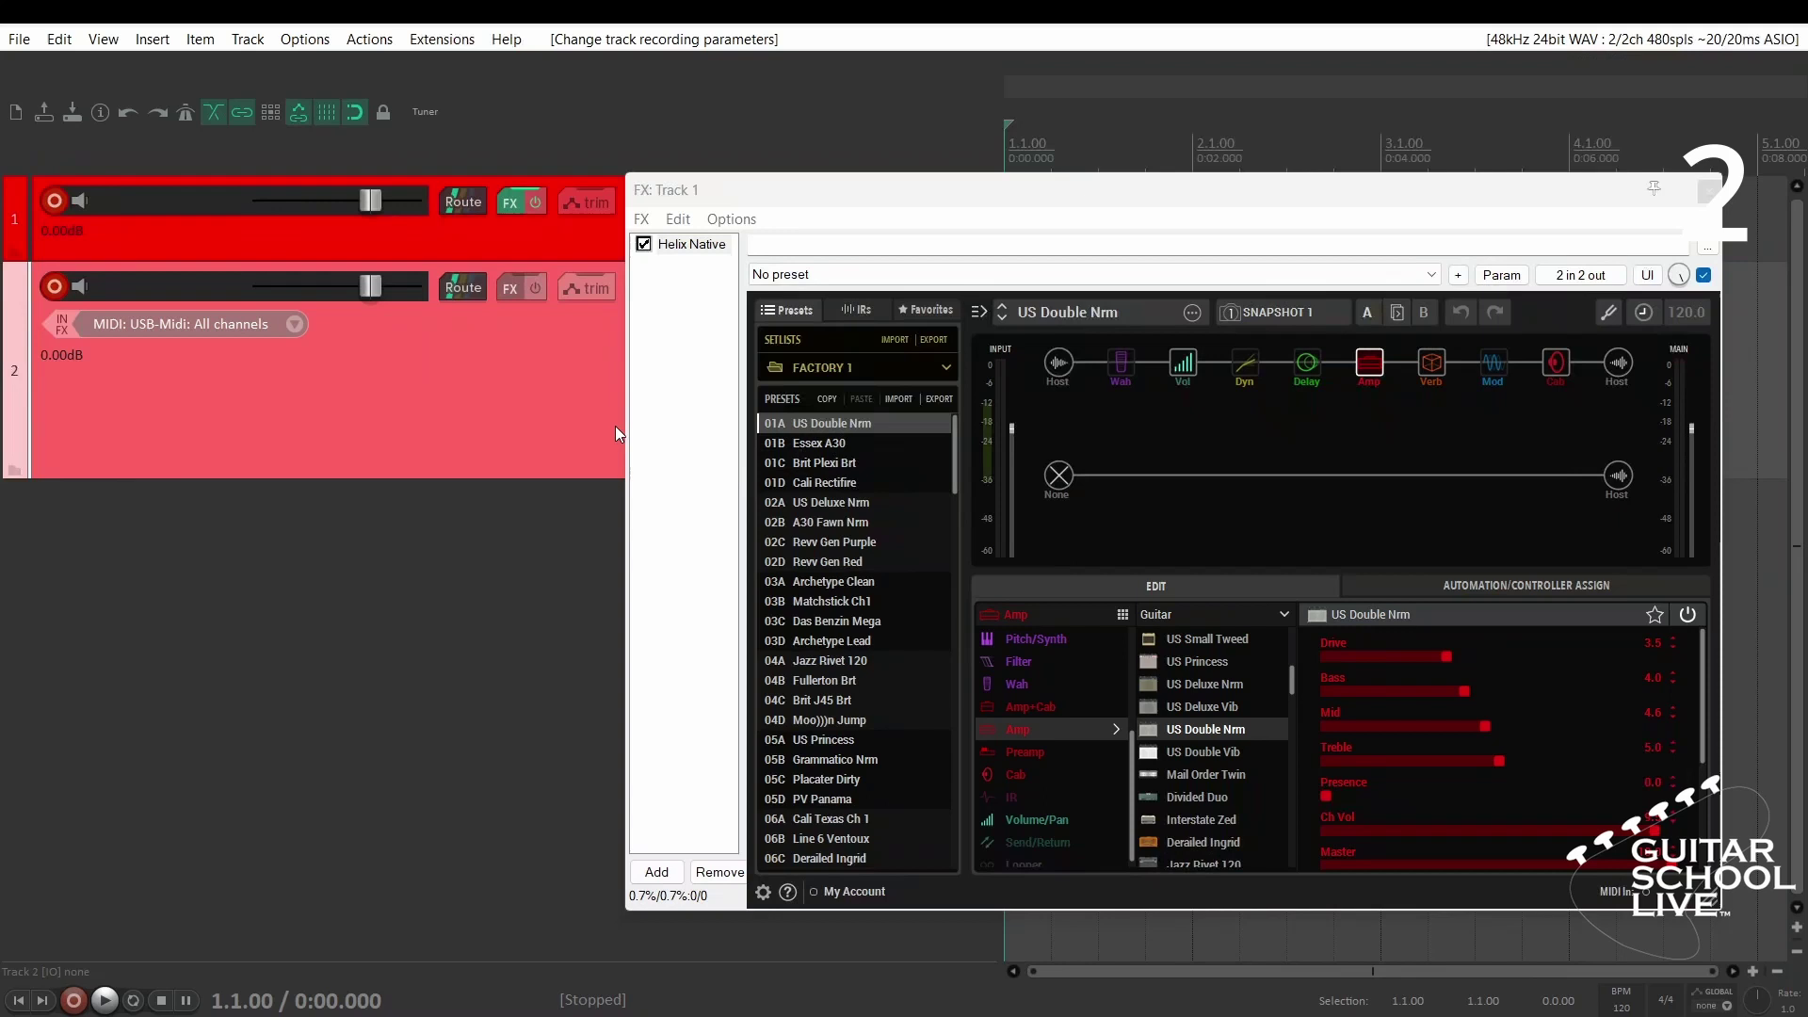
pyautogui.moveTo(463, 289); pyautogui.dragTo(465, 201)
pyautogui.click(60, 284)
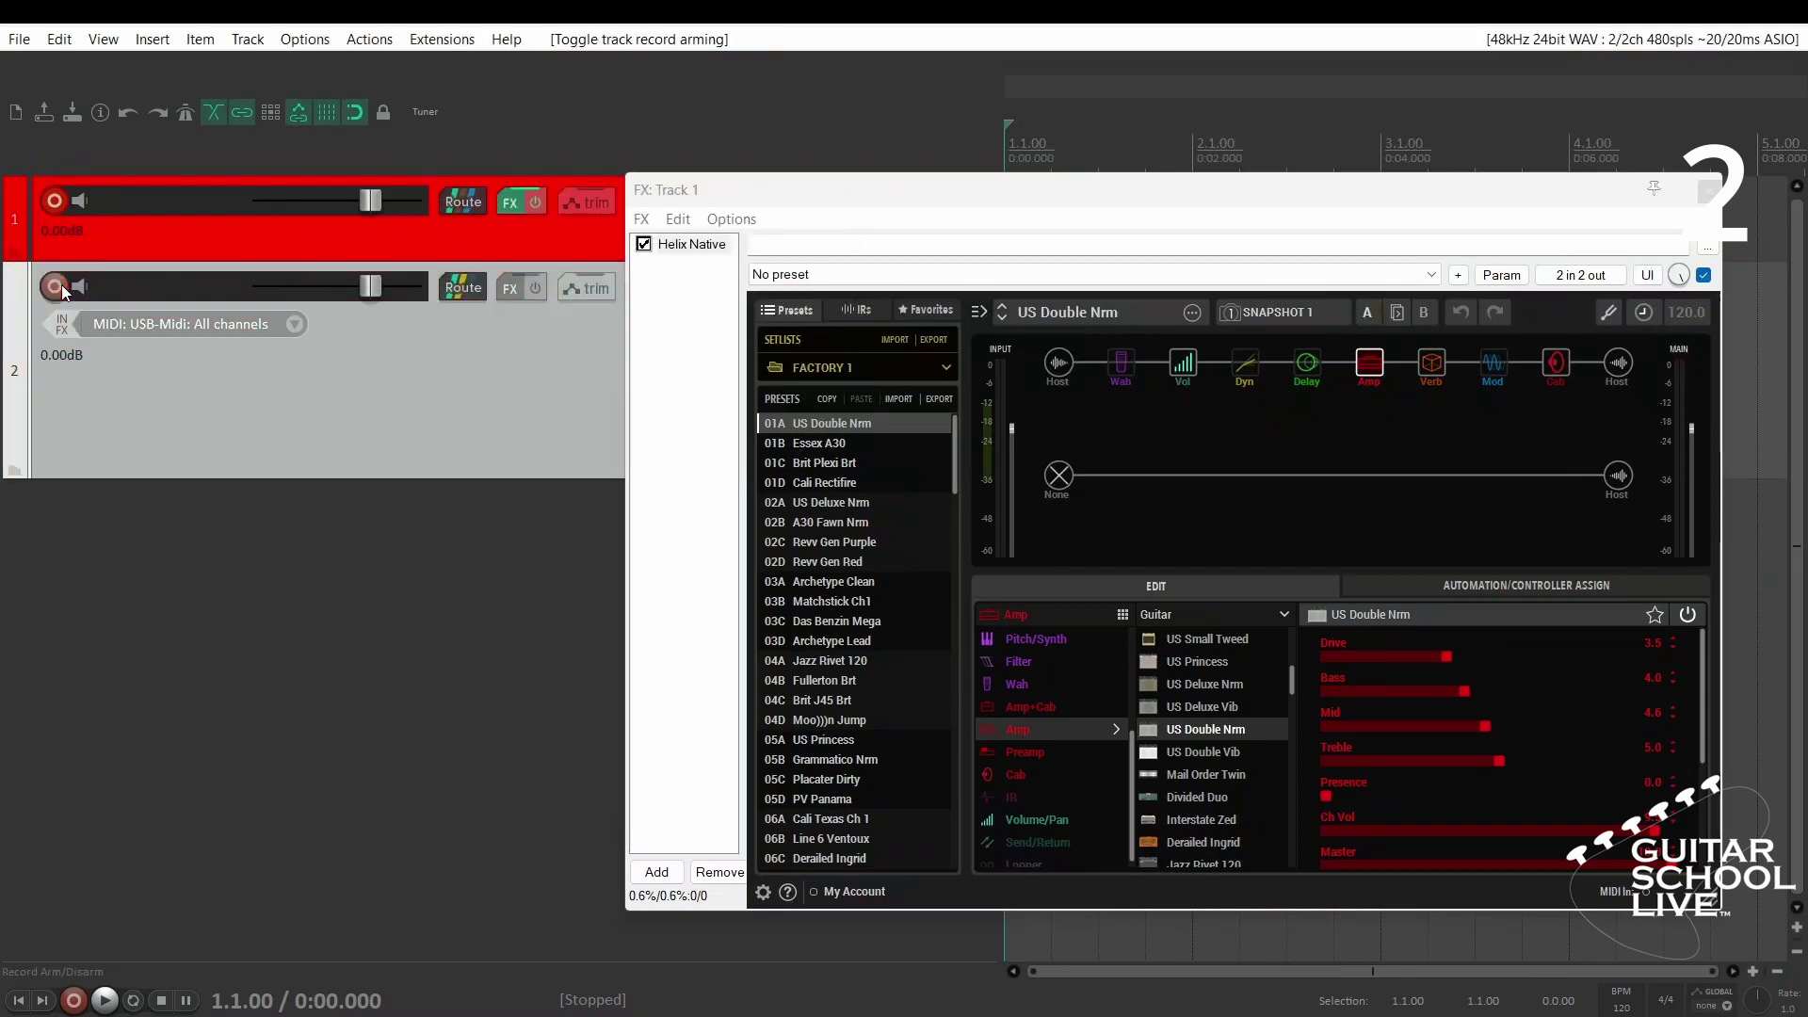